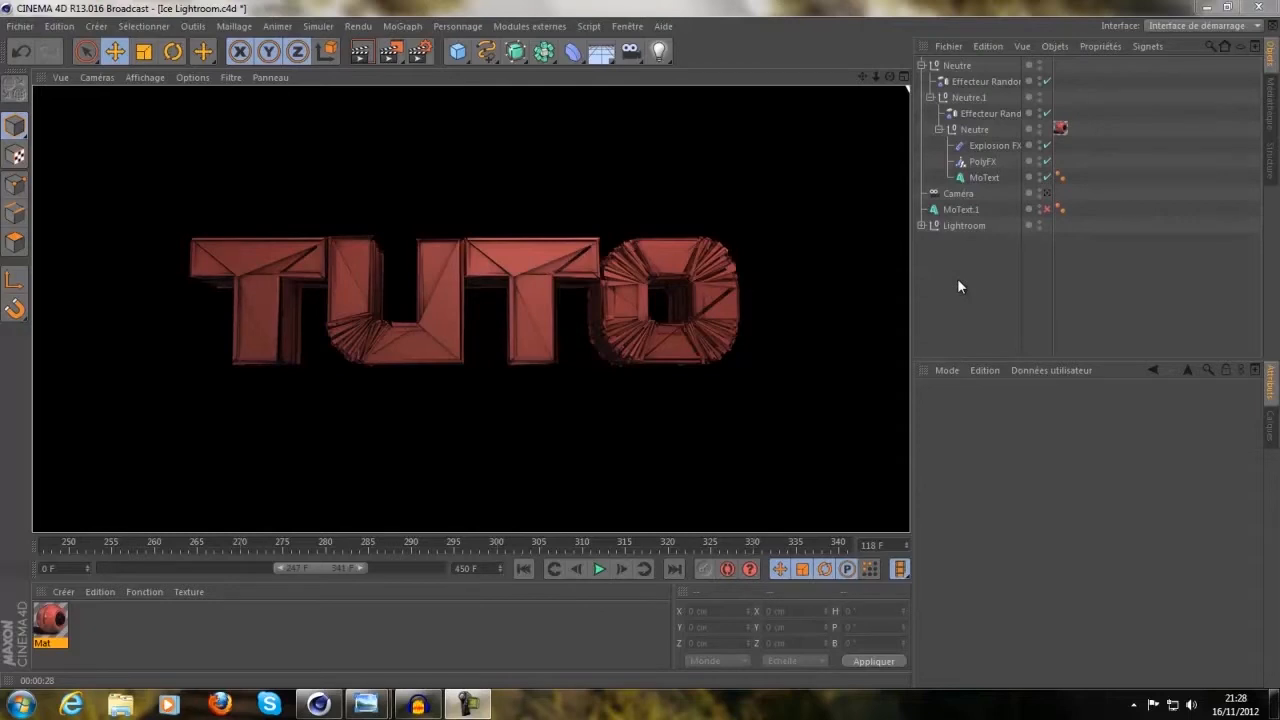
Hide the existing Neutre text group in the viewport, collapse it and enable the MoText.1 object
click(862, 342)
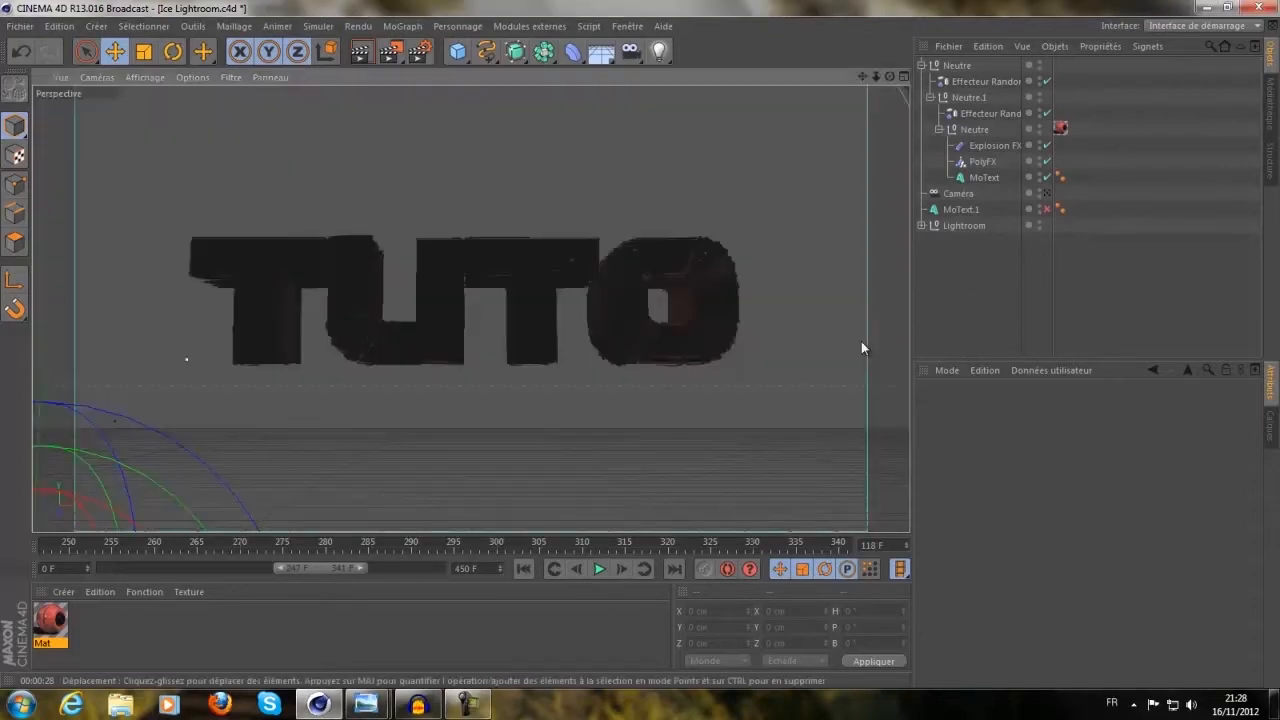
click(1040, 64)
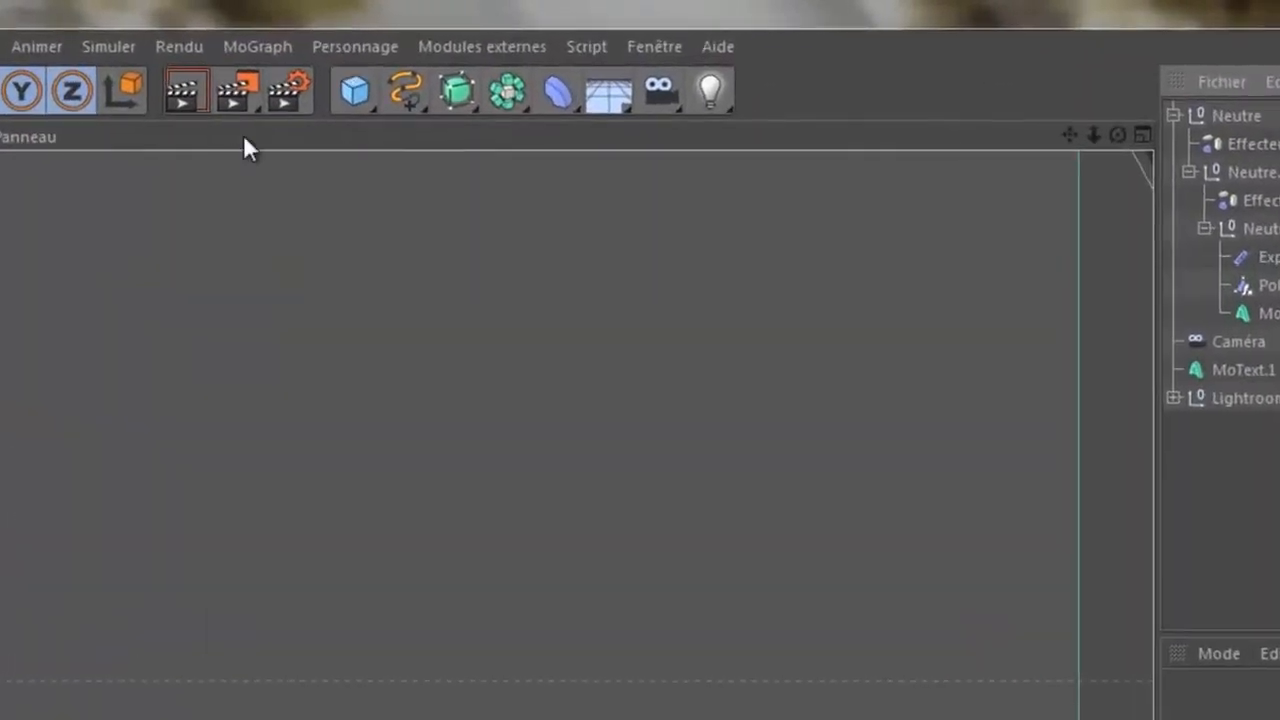
click(278, 47)
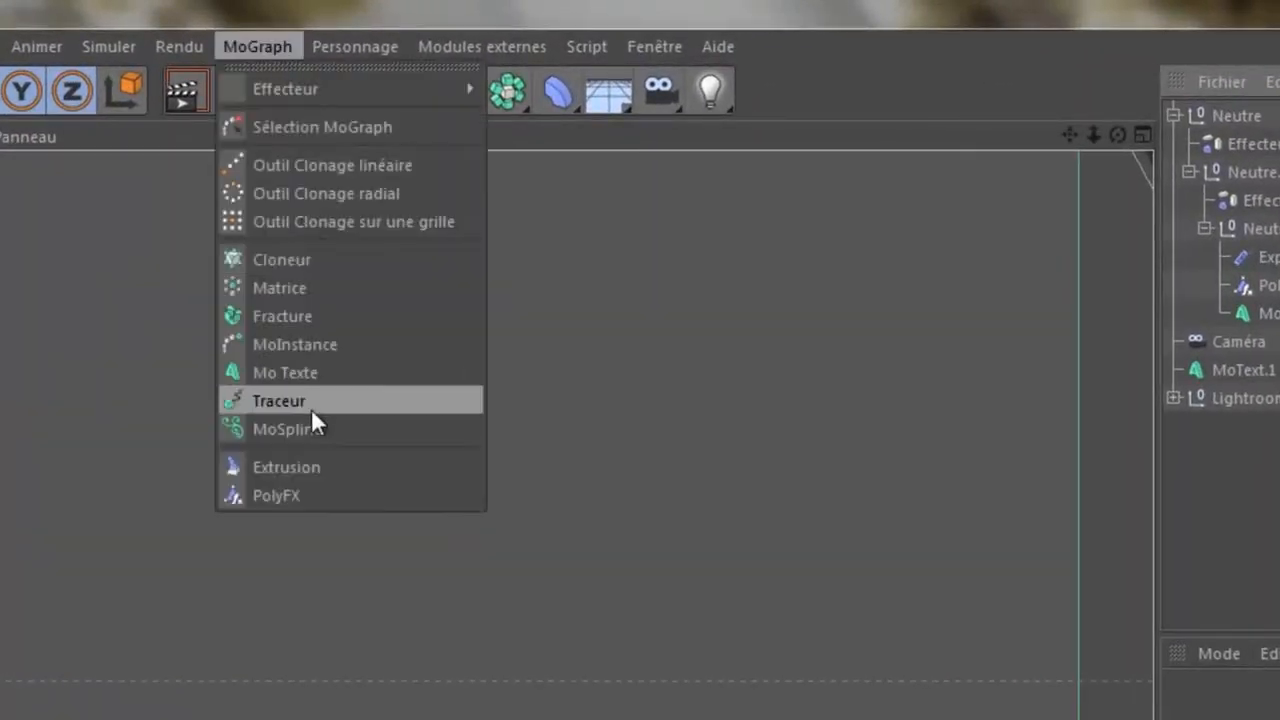
click(1271, 536)
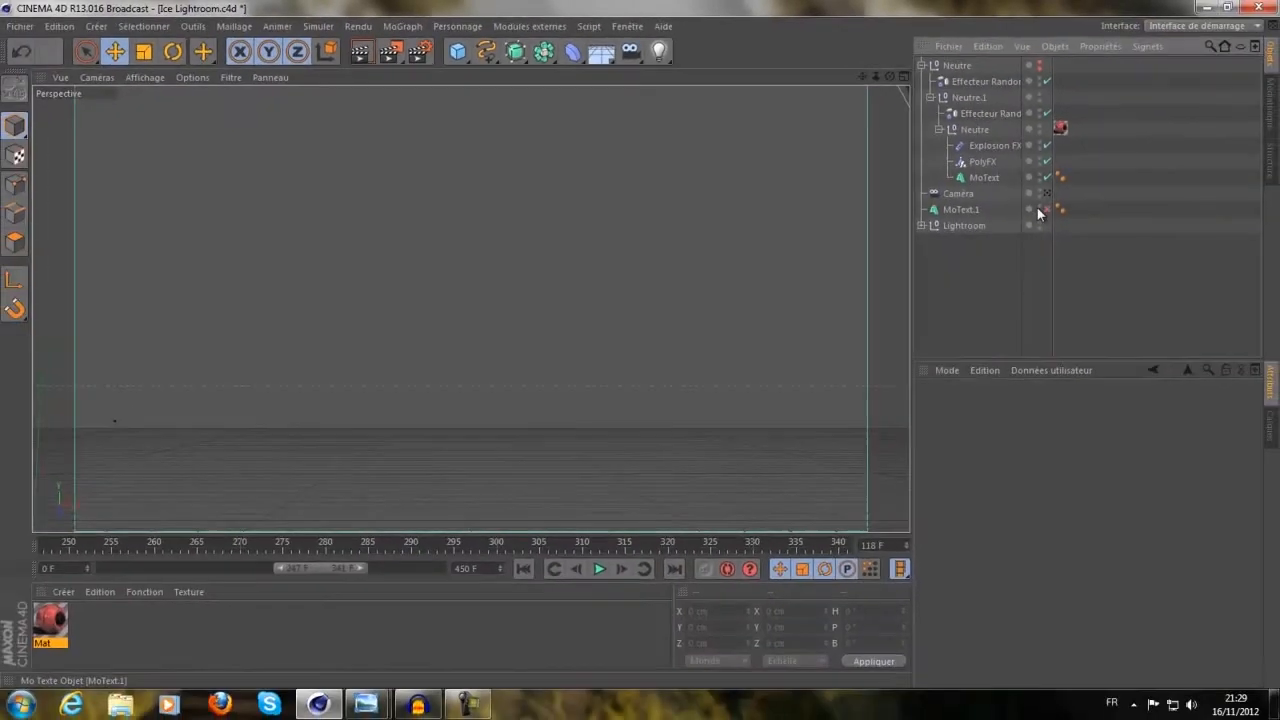
click(921, 65)
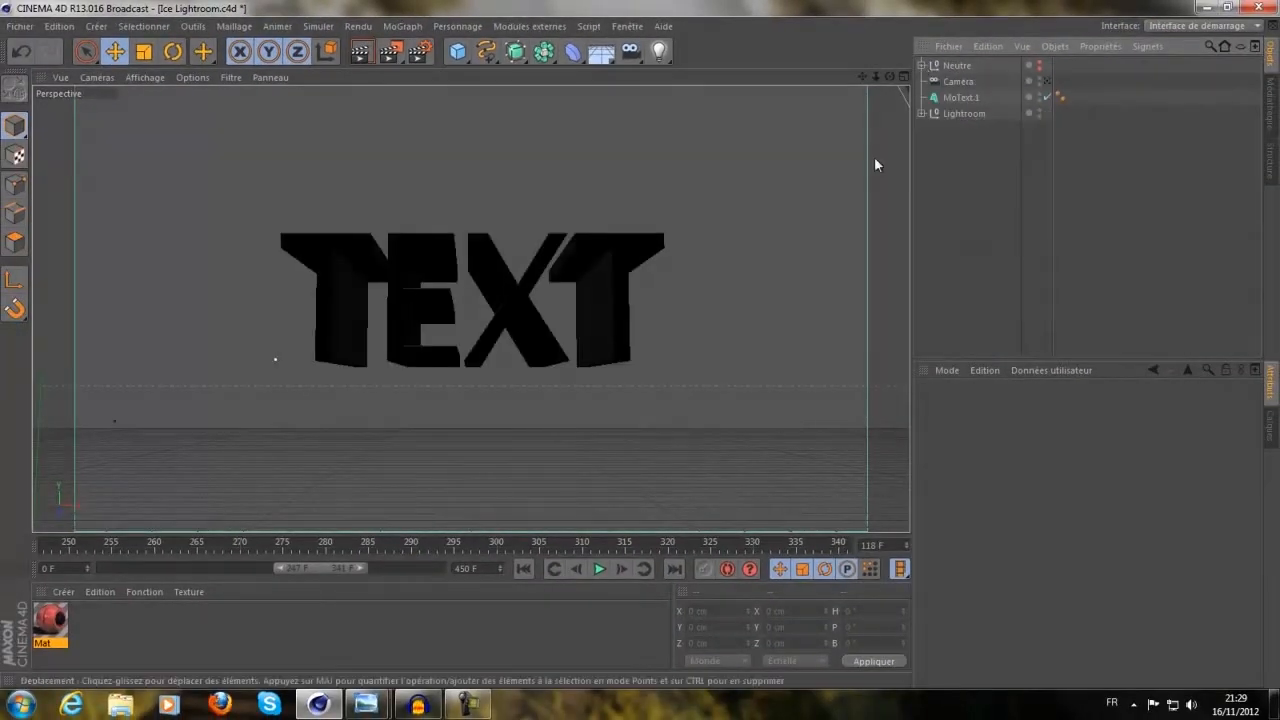
Set the text of MoText.1 to "tuto" and its font to Ozda
click(961, 101)
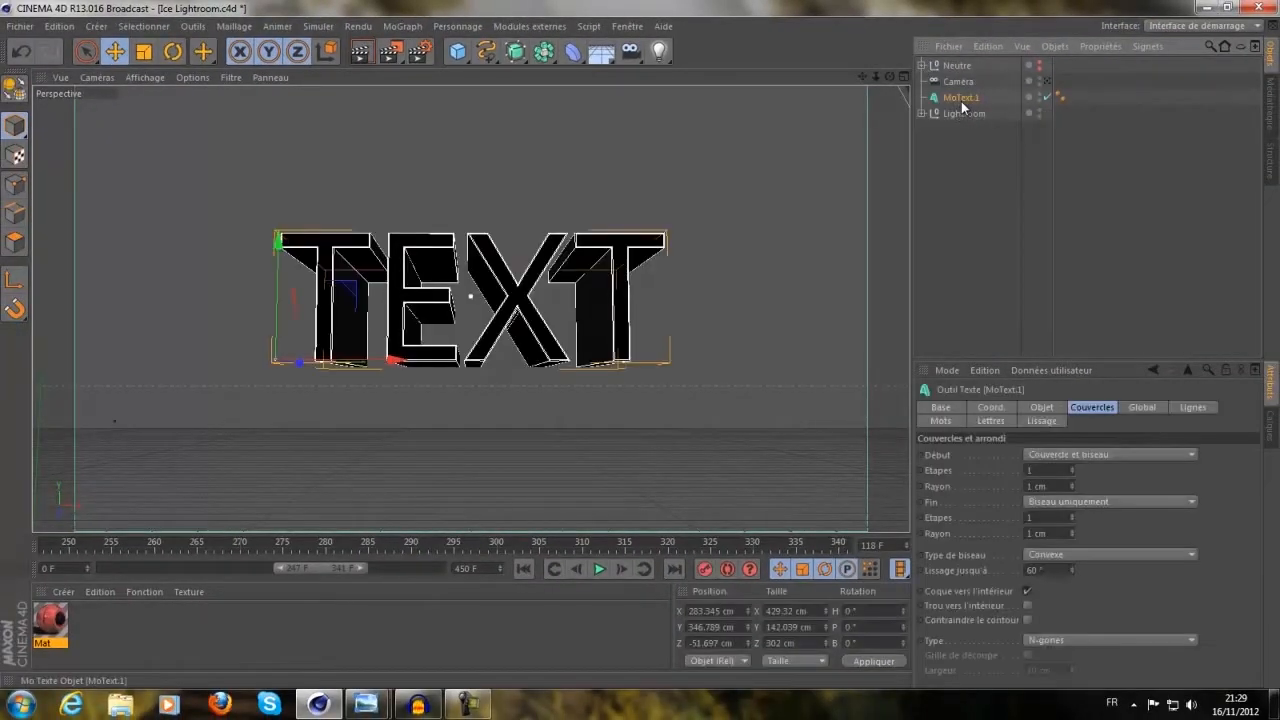
click(1046, 410)
double_click(1026, 492)
text(tutp)
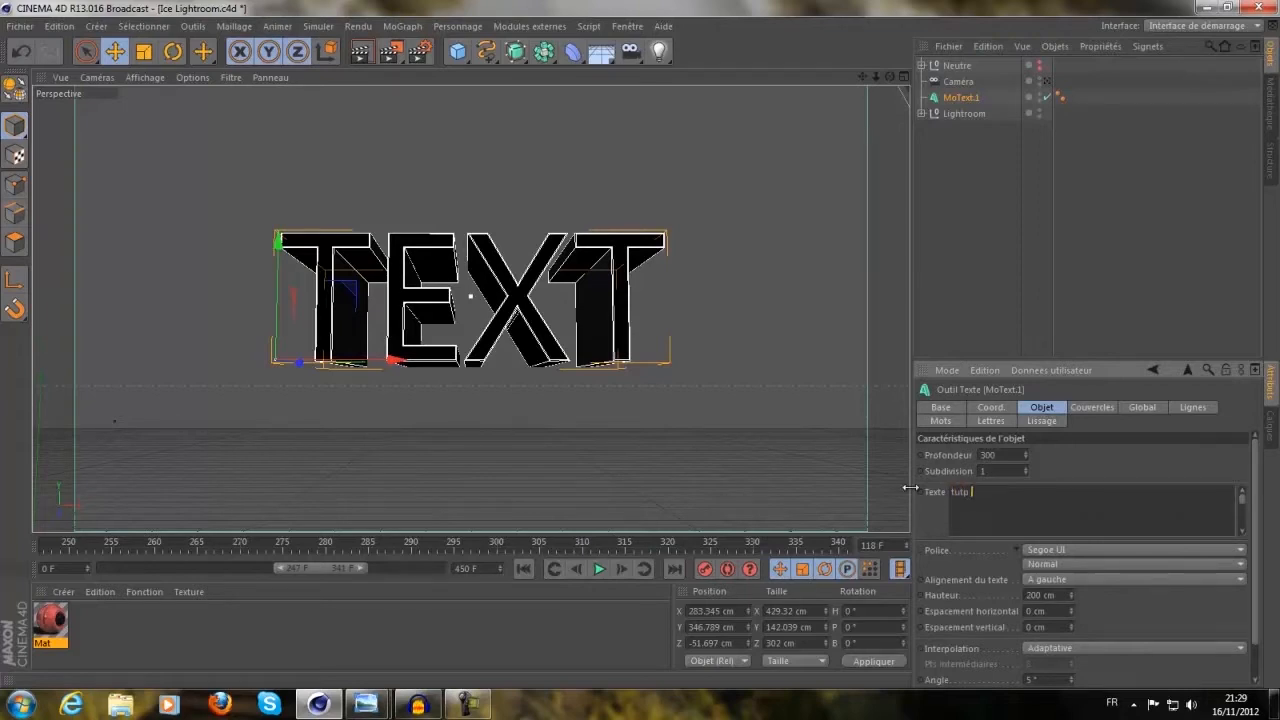
key(BackSpace)
text(o)
click(1201, 550)
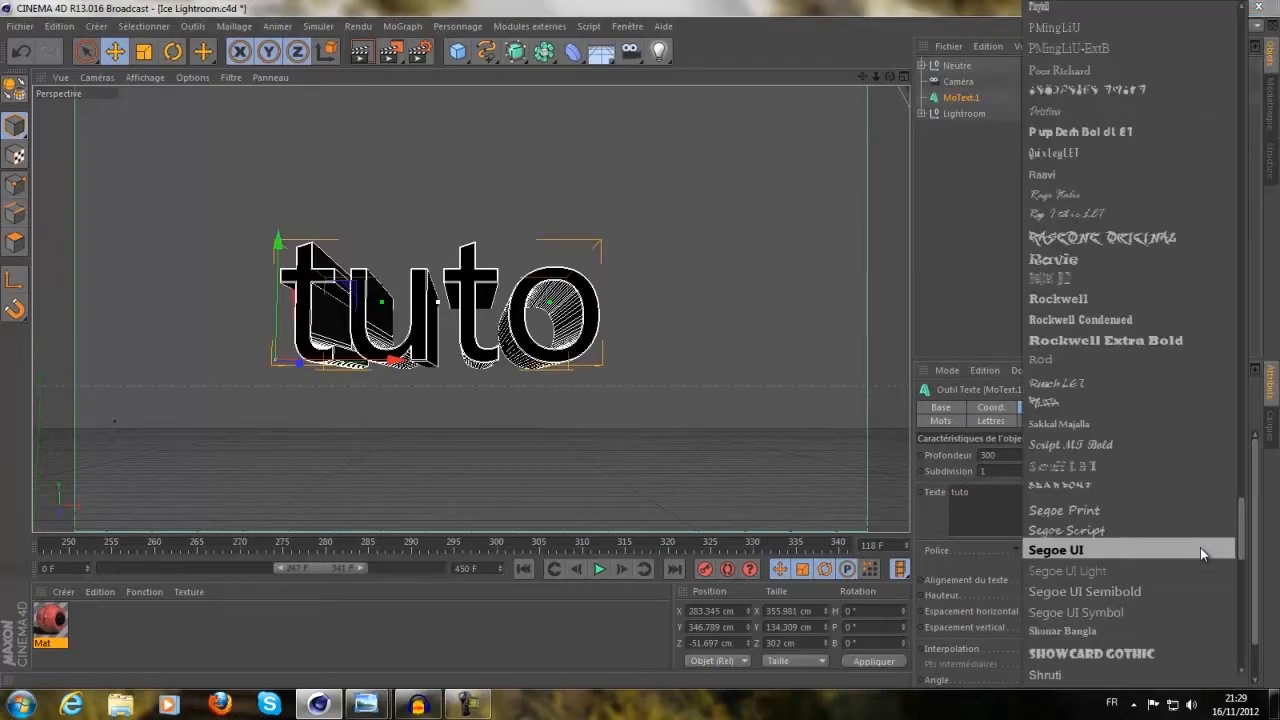
scroll(1142, 247, up, 5)
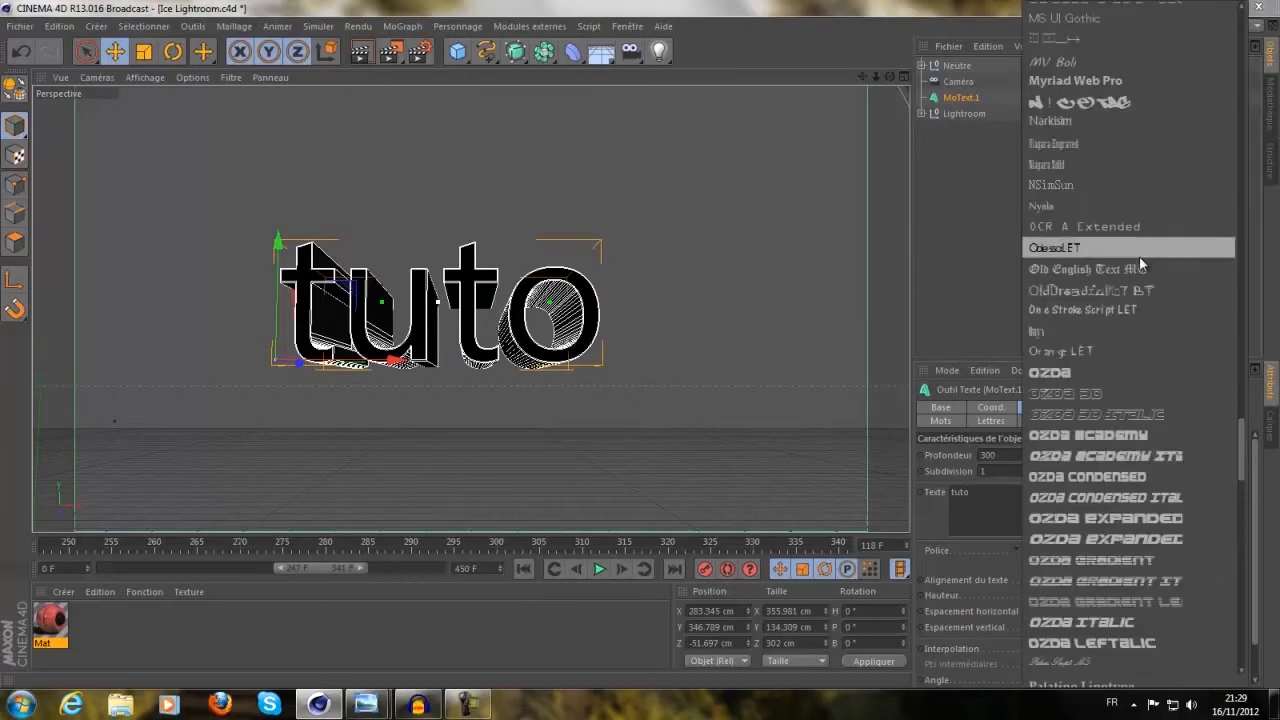
click(1098, 372)
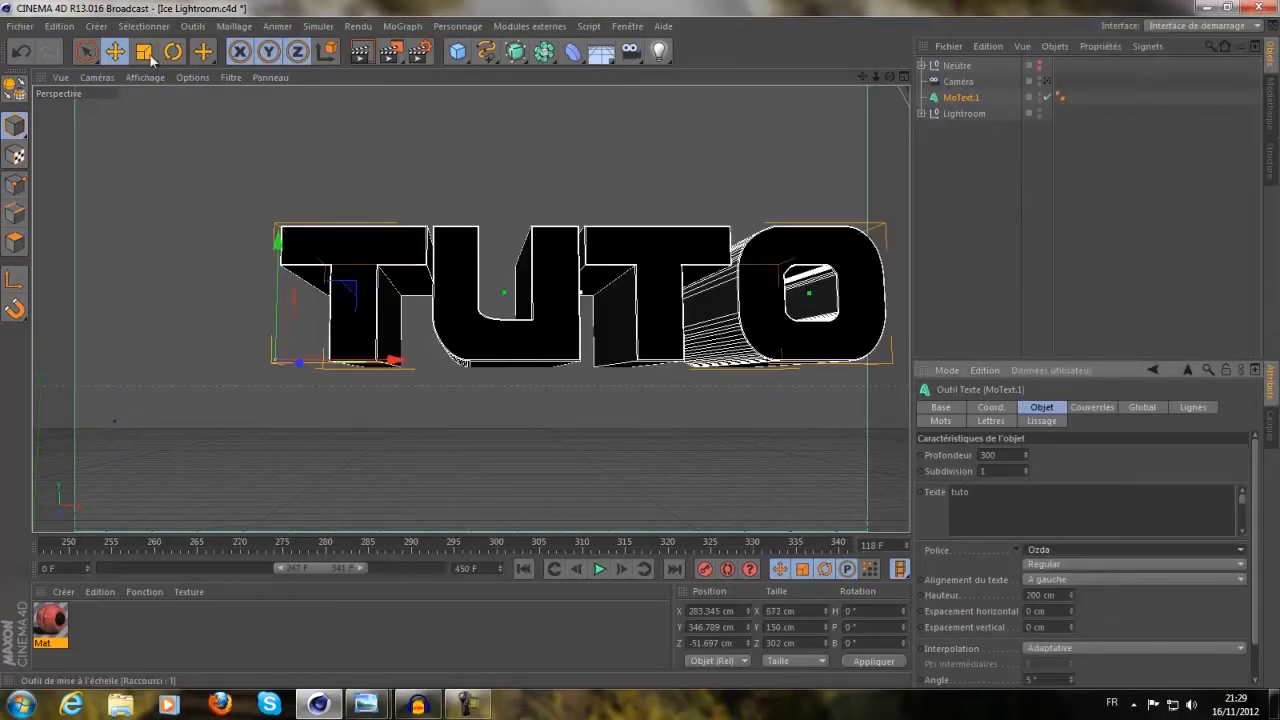
Scale the text to about 630 cm wide and move it along X to about 158 cm, centring it in the camera frame
key(t)
drag(392, 362, 263, 352)
click(115, 51)
click(958, 97)
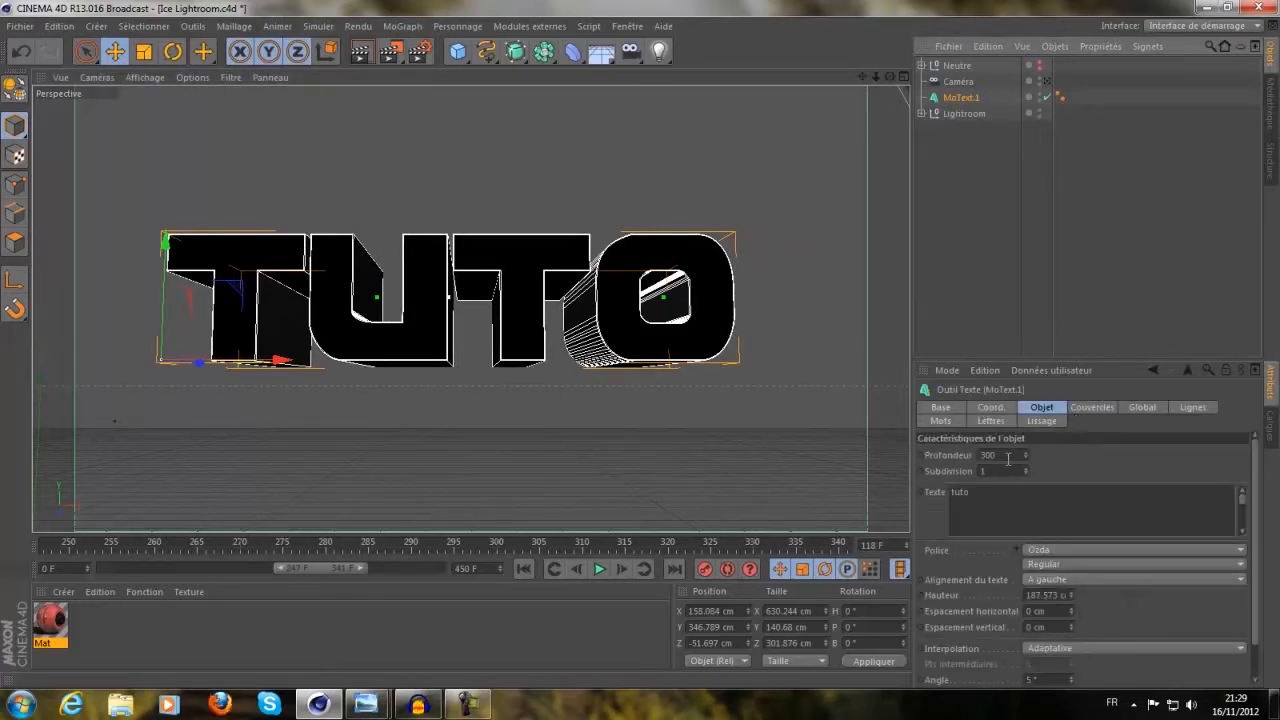
Set the MoText.1 extrusion depth to 100 and its subdivision to 6
double_click(1005, 457)
text(1000)
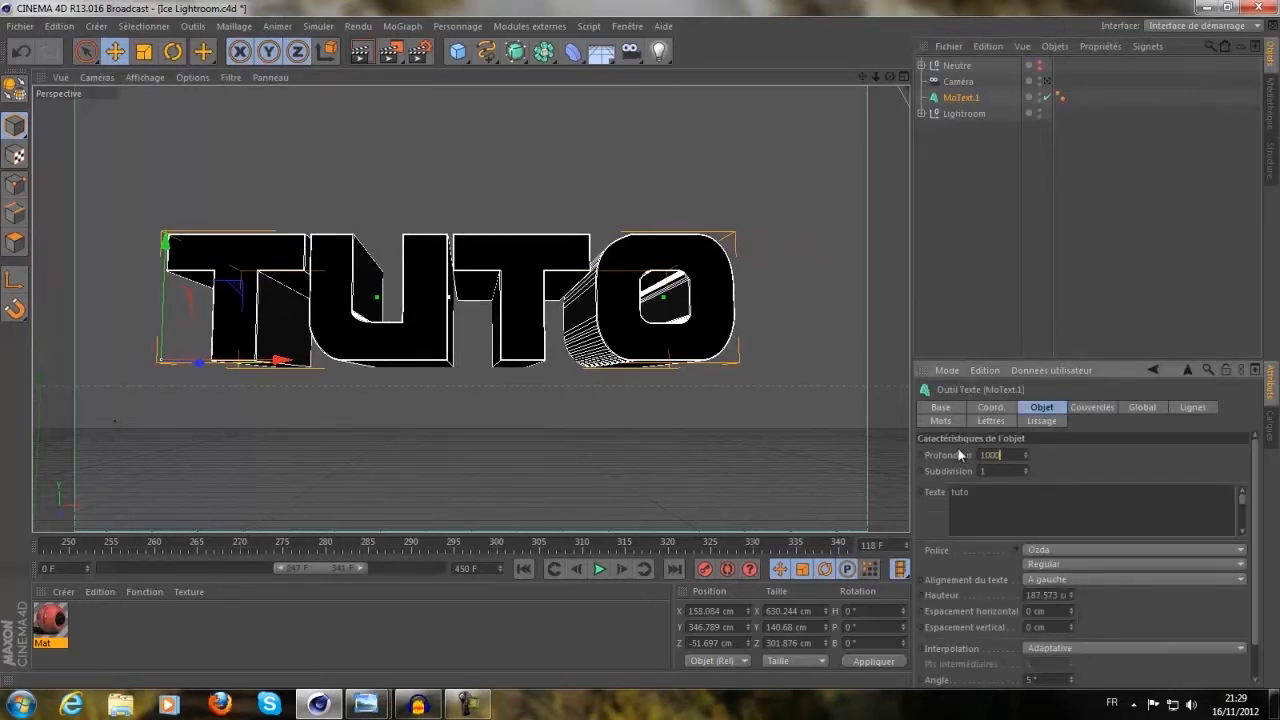
key(BackSpace)
double_click(1001, 471)
key(BackSpace)
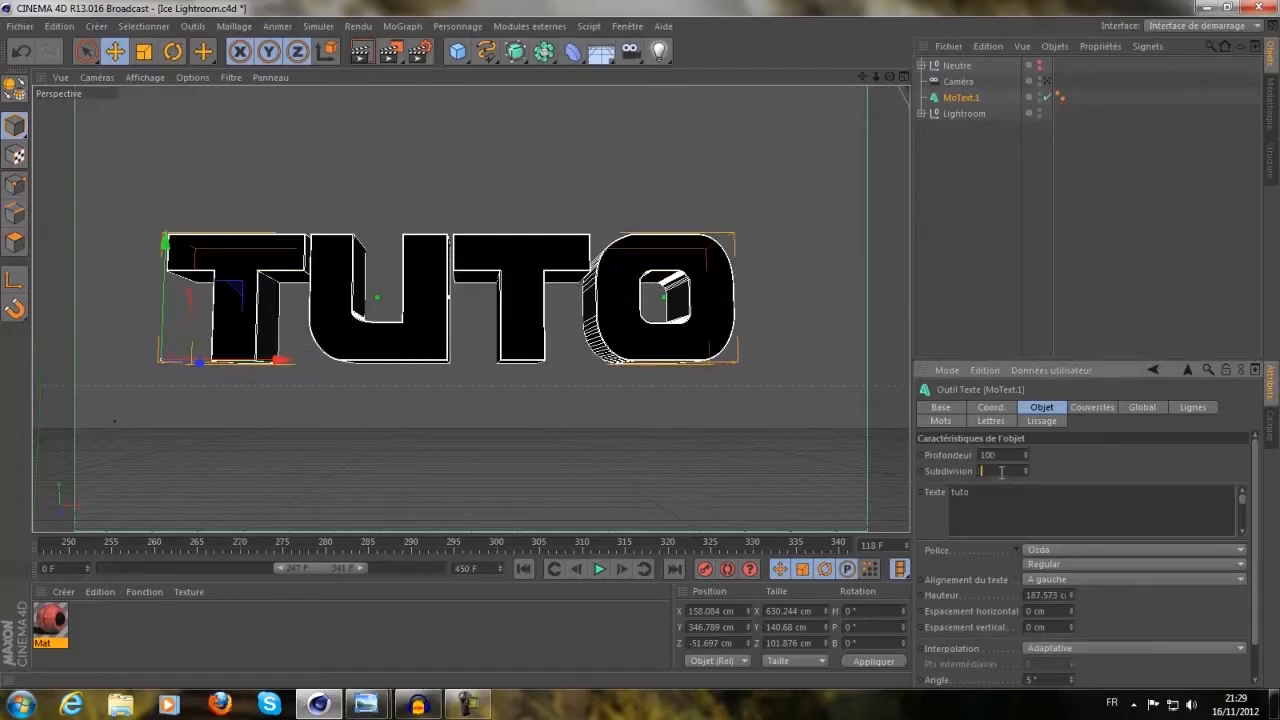
text(6)
key(Return)
Keep cap and bevel at the start of the text and set both start and end bevel radii to 1.938 cm
click(1101, 410)
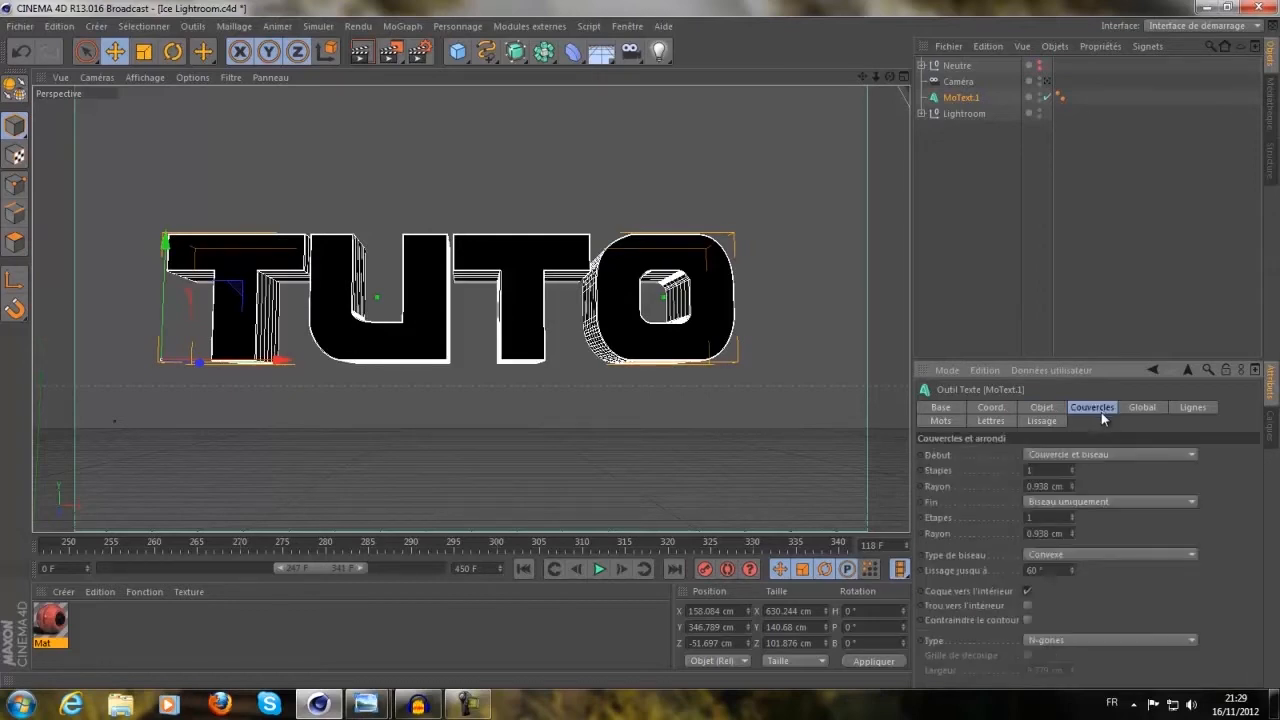
click(1104, 456)
click(1212, 508)
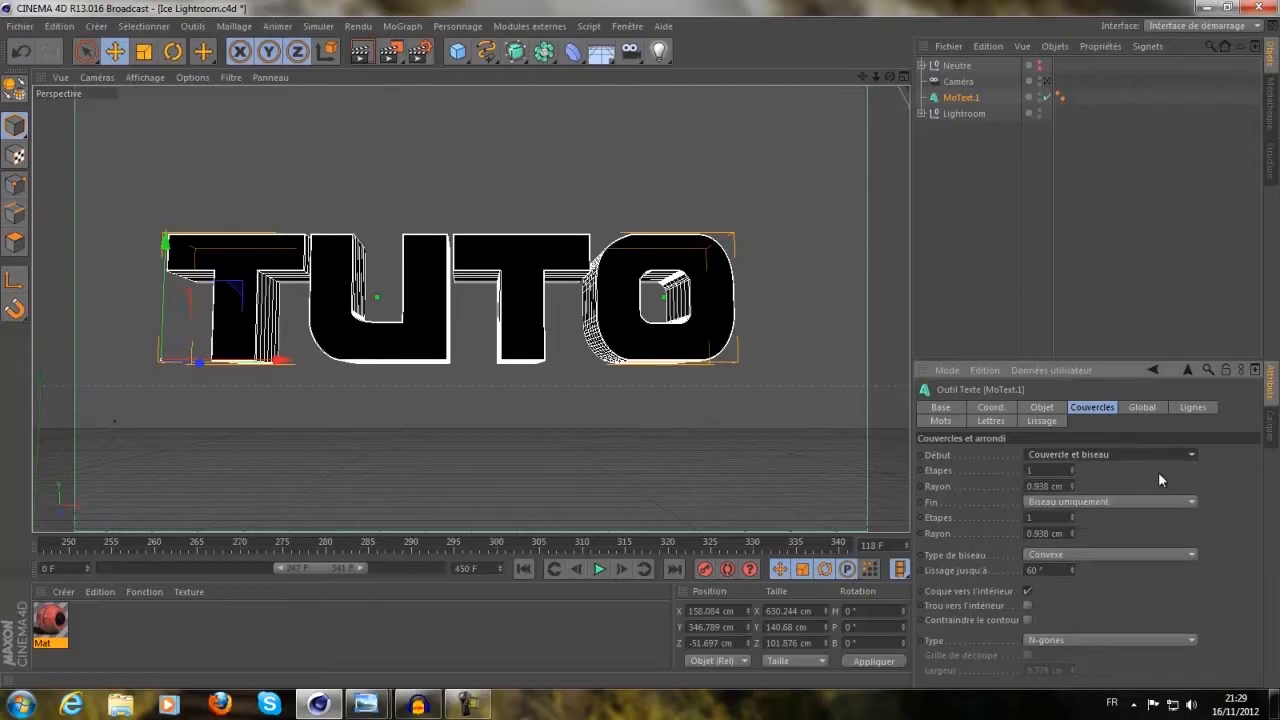
click(1072, 483)
click(1072, 530)
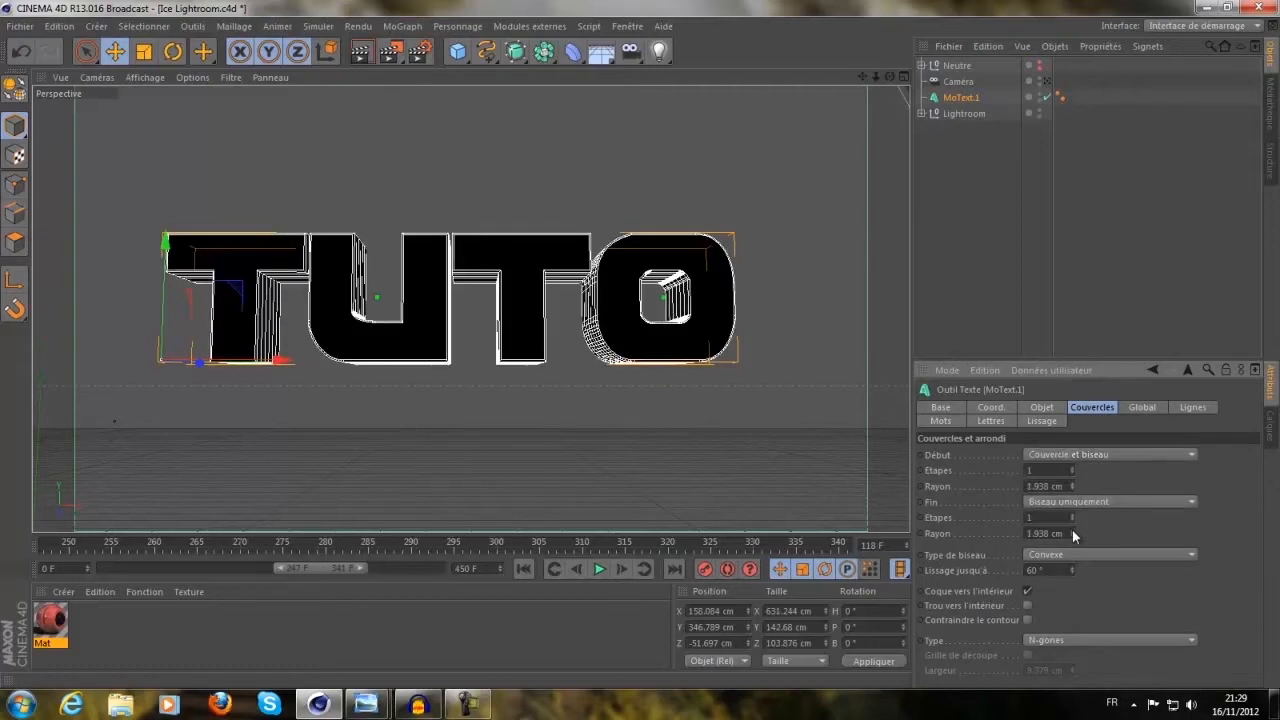
click(963, 274)
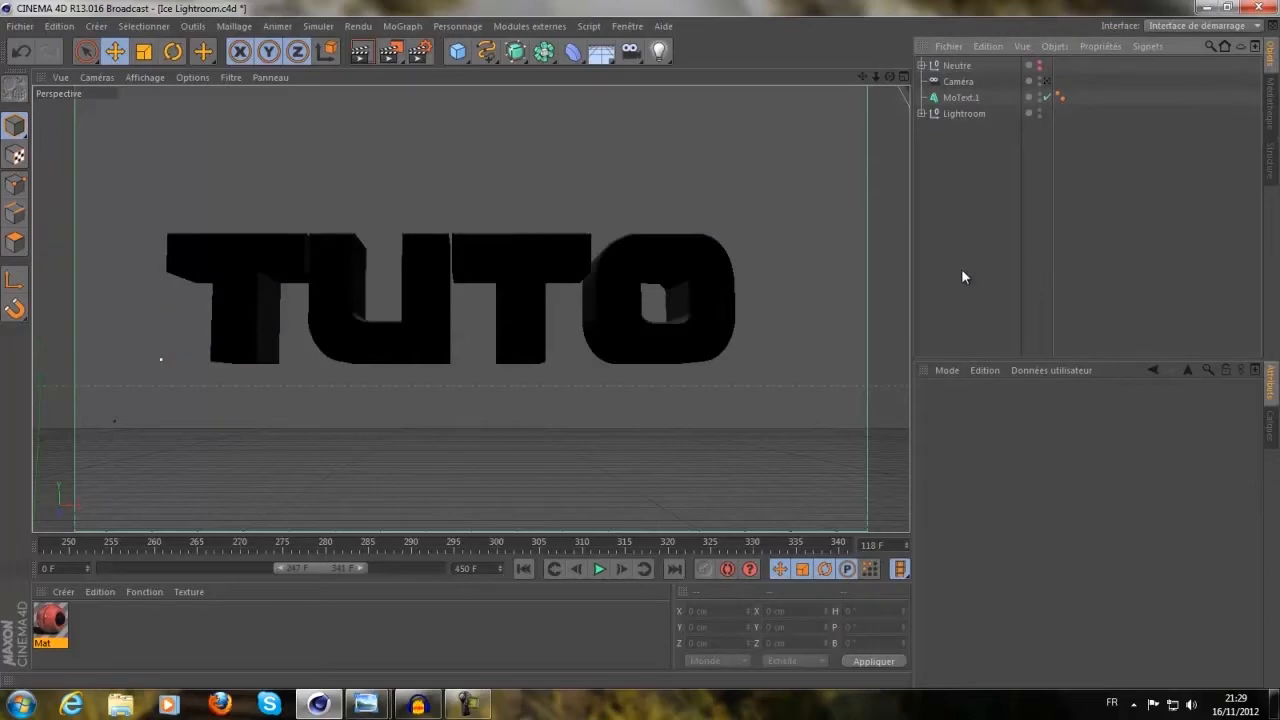
Create a null object (Neutre) and make MoText.1 its child
click(961, 96)
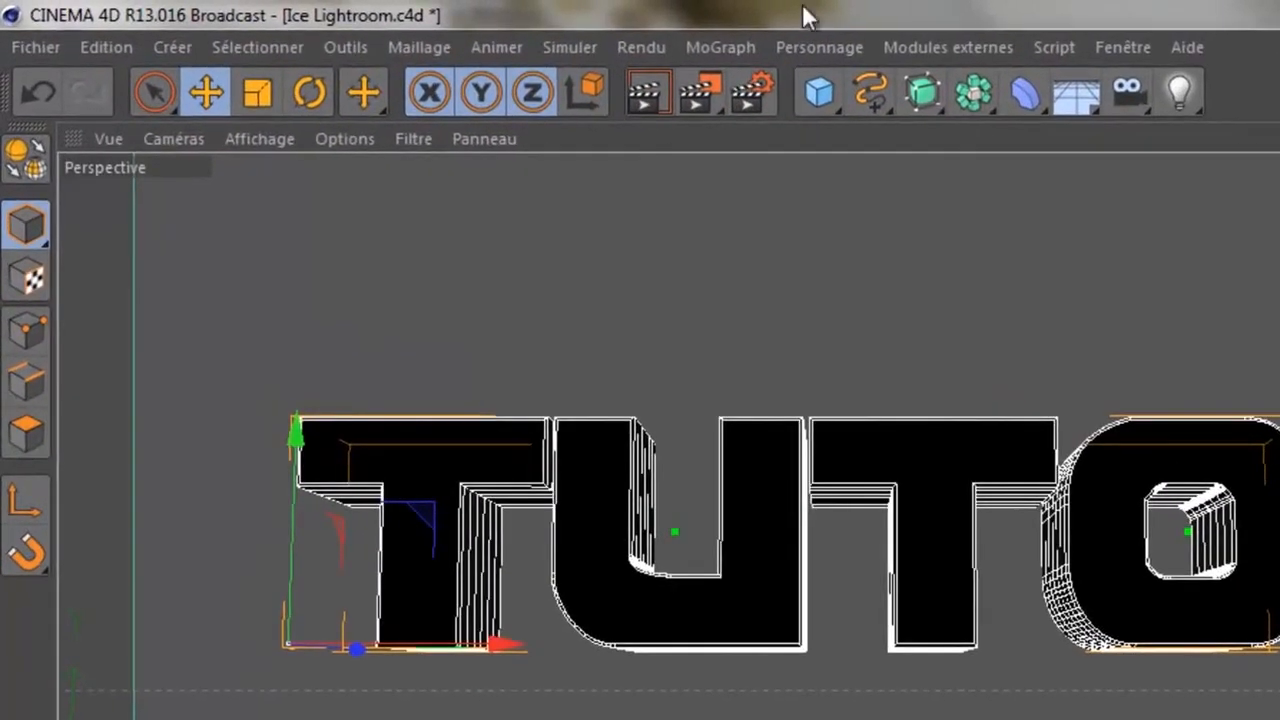
click(140, 40)
mouse_move(171, 80)
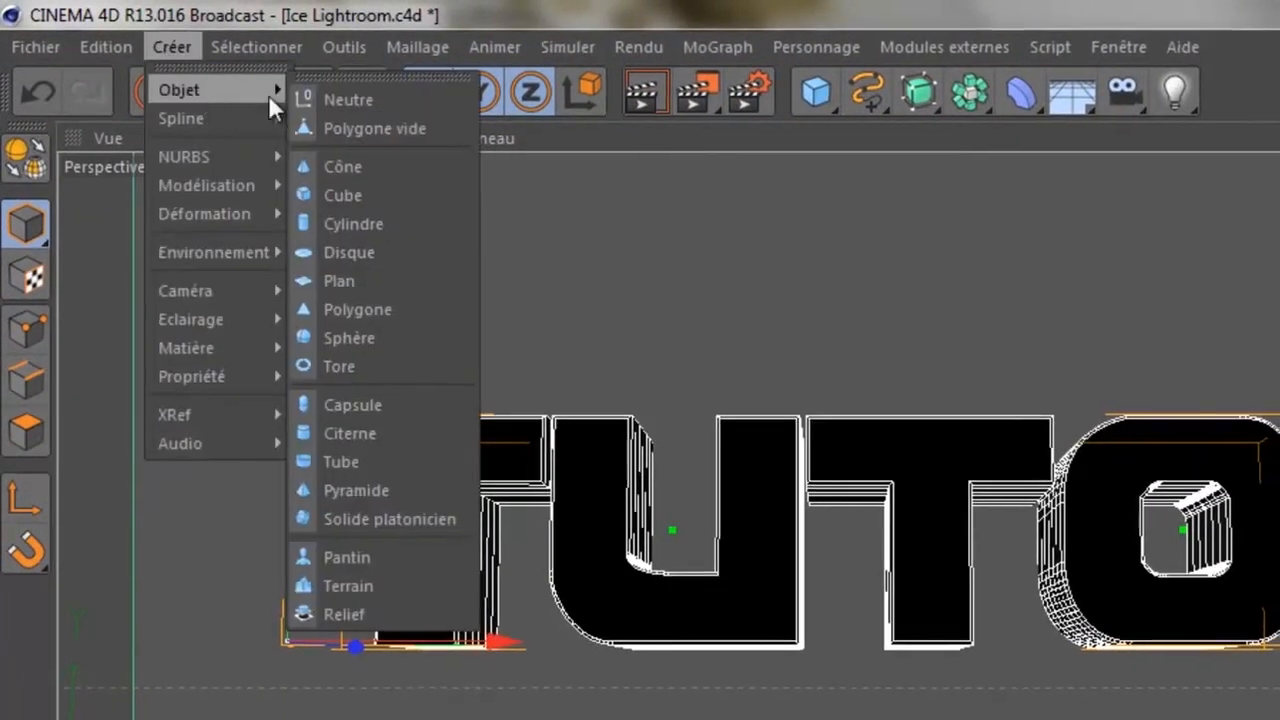
click(345, 100)
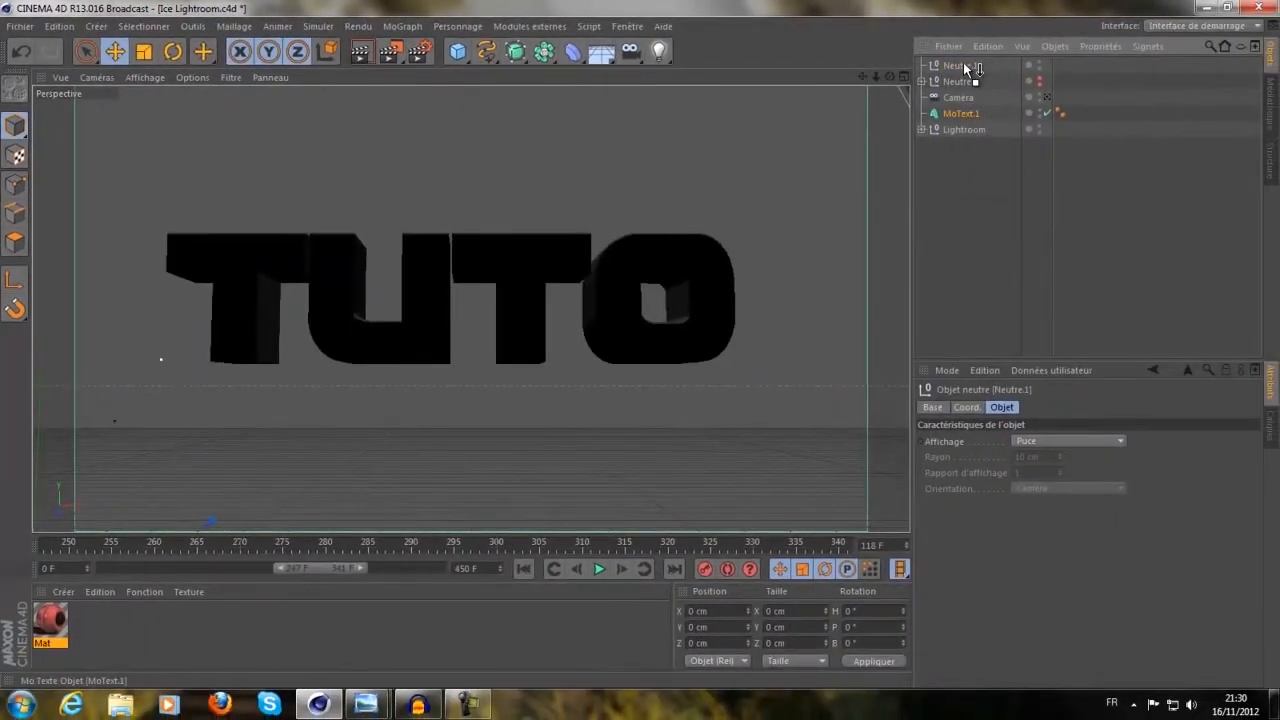
drag(965, 63, 965, 65)
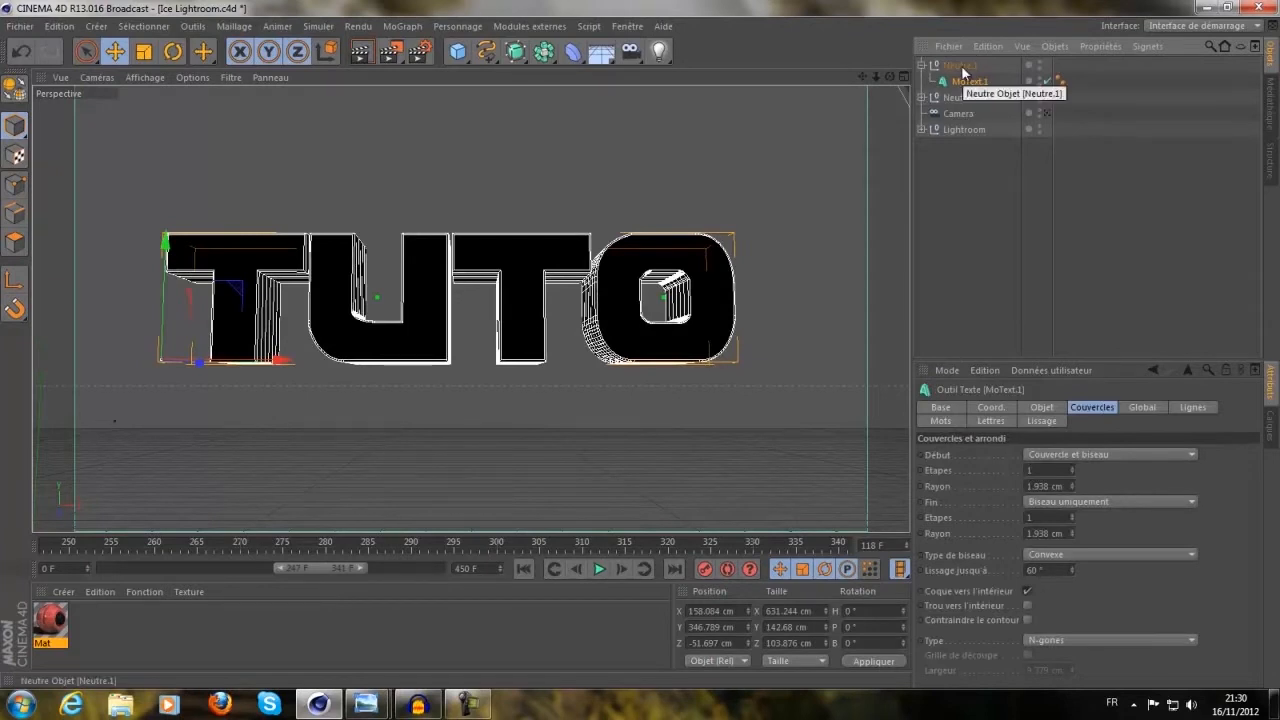
Add a MoGraph PolyFX object and place it inside the null above MoText.1
click(962, 66)
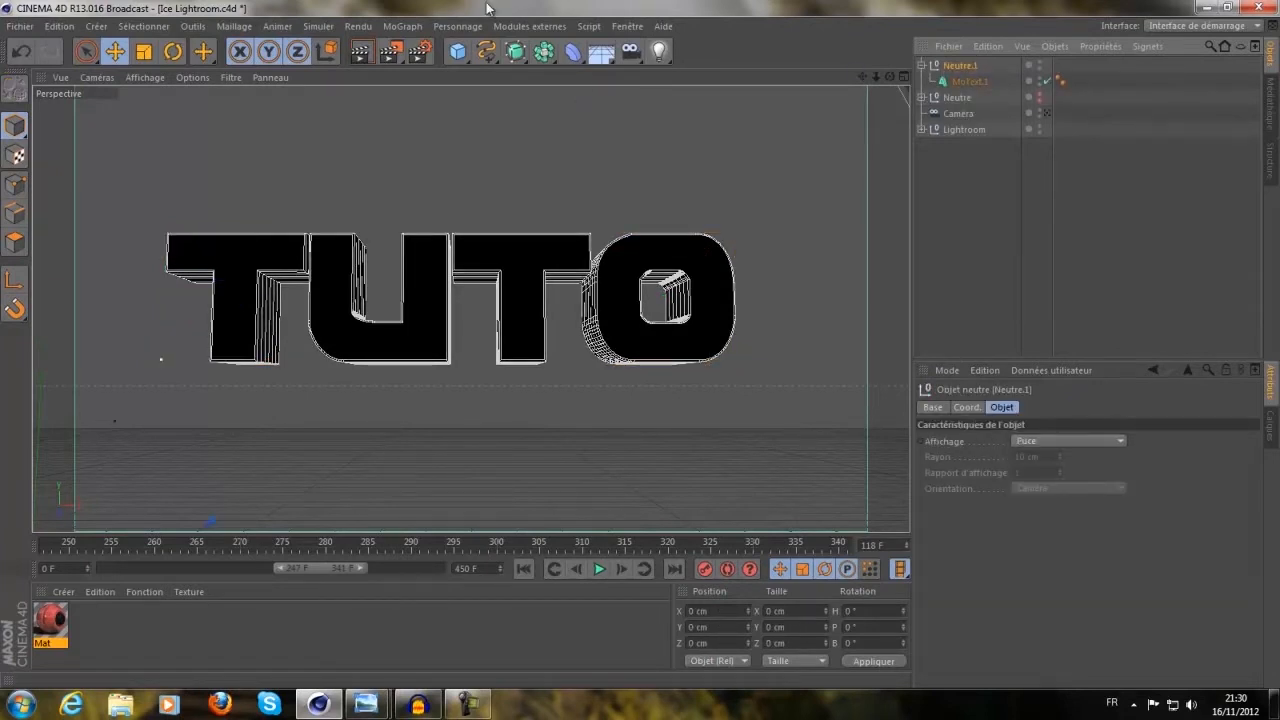
click(412, 26)
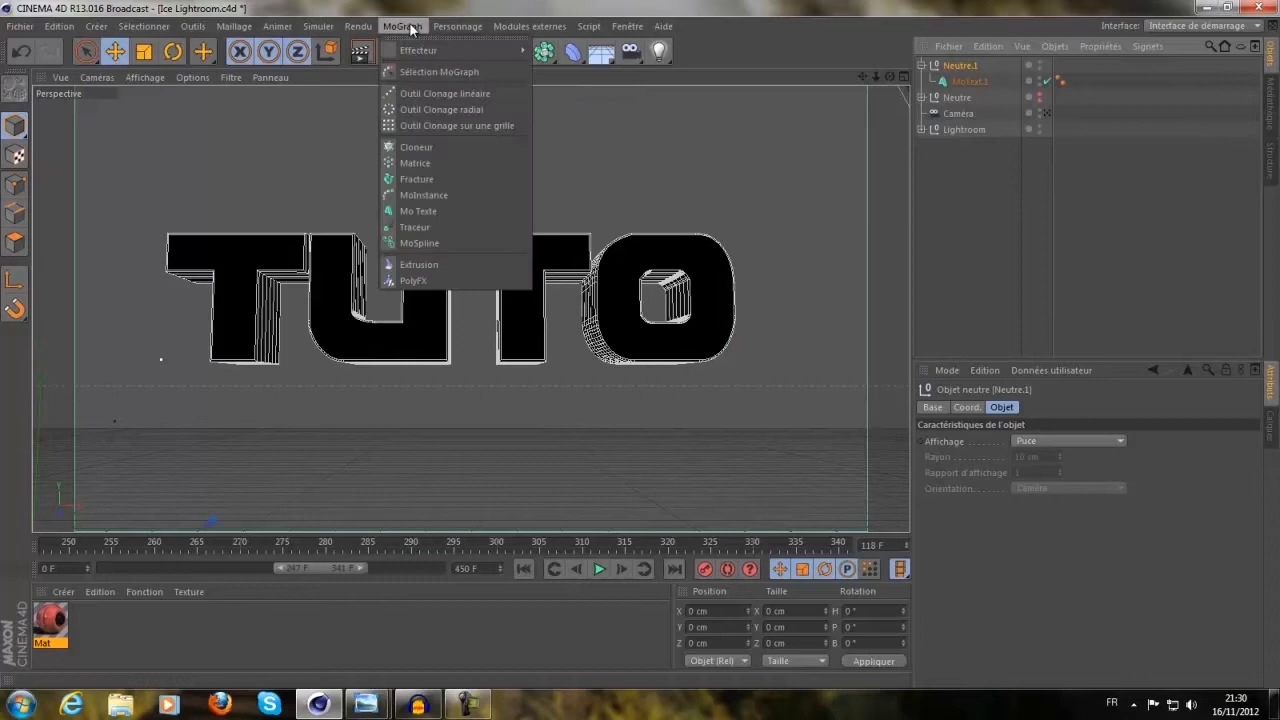
click(461, 283)
drag(955, 67, 962, 84)
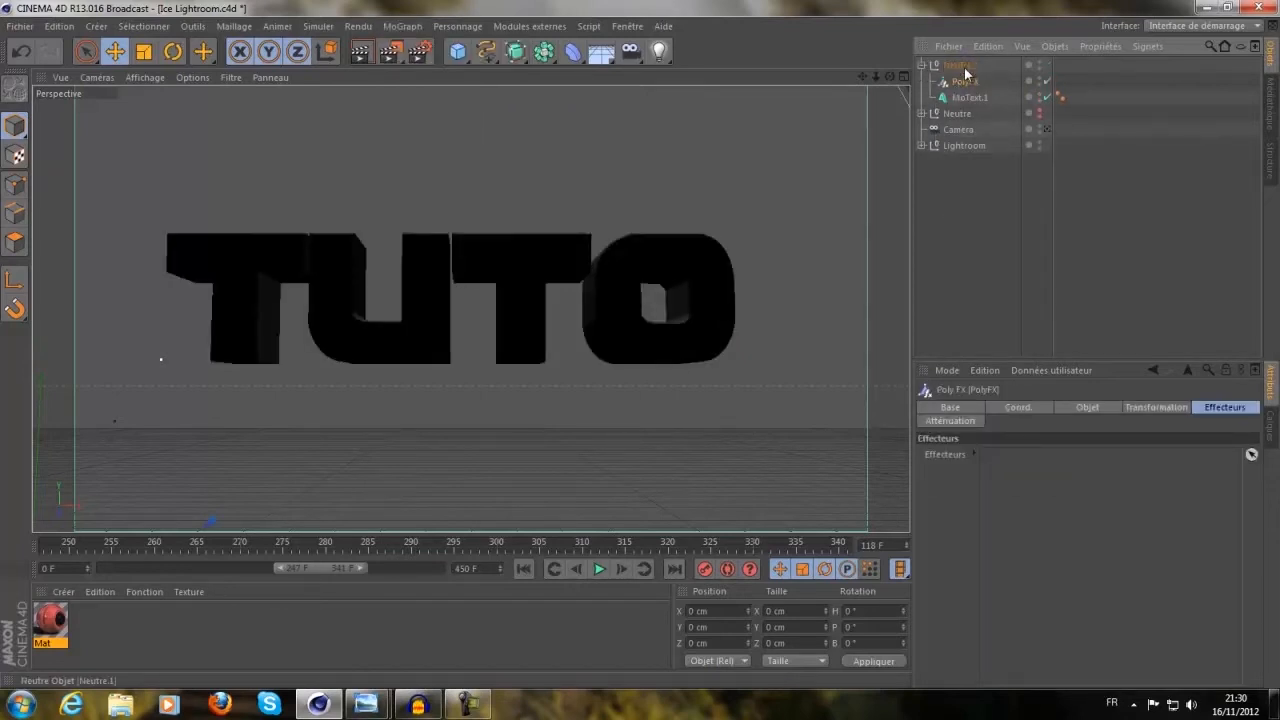
Add an Explosion FX deformer and place it inside the null above PolyFX
click(964, 68)
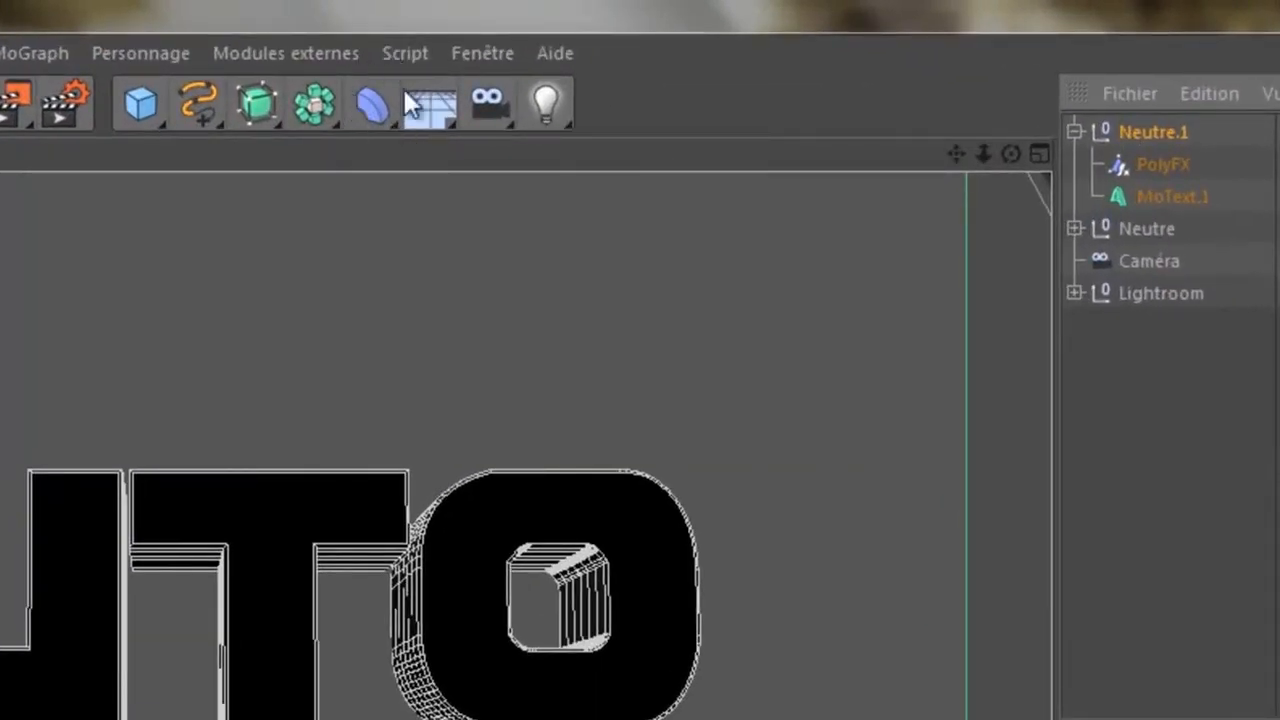
click(374, 96)
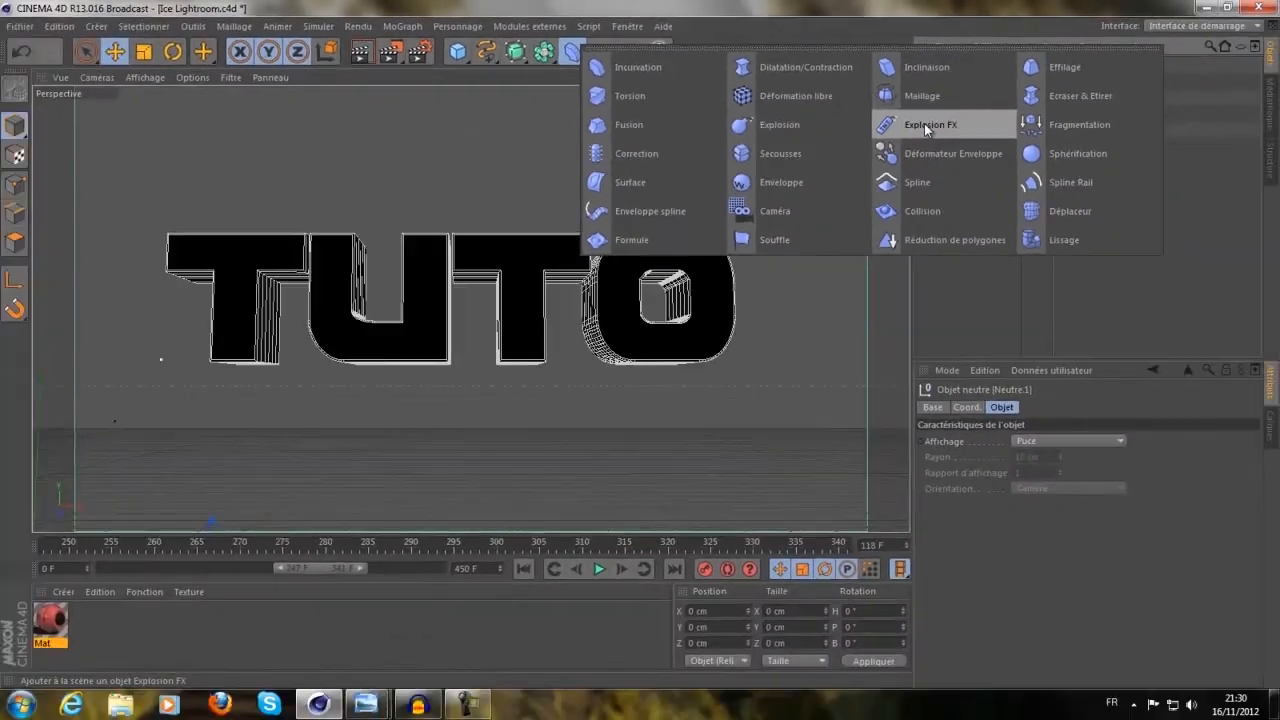
click(992, 177)
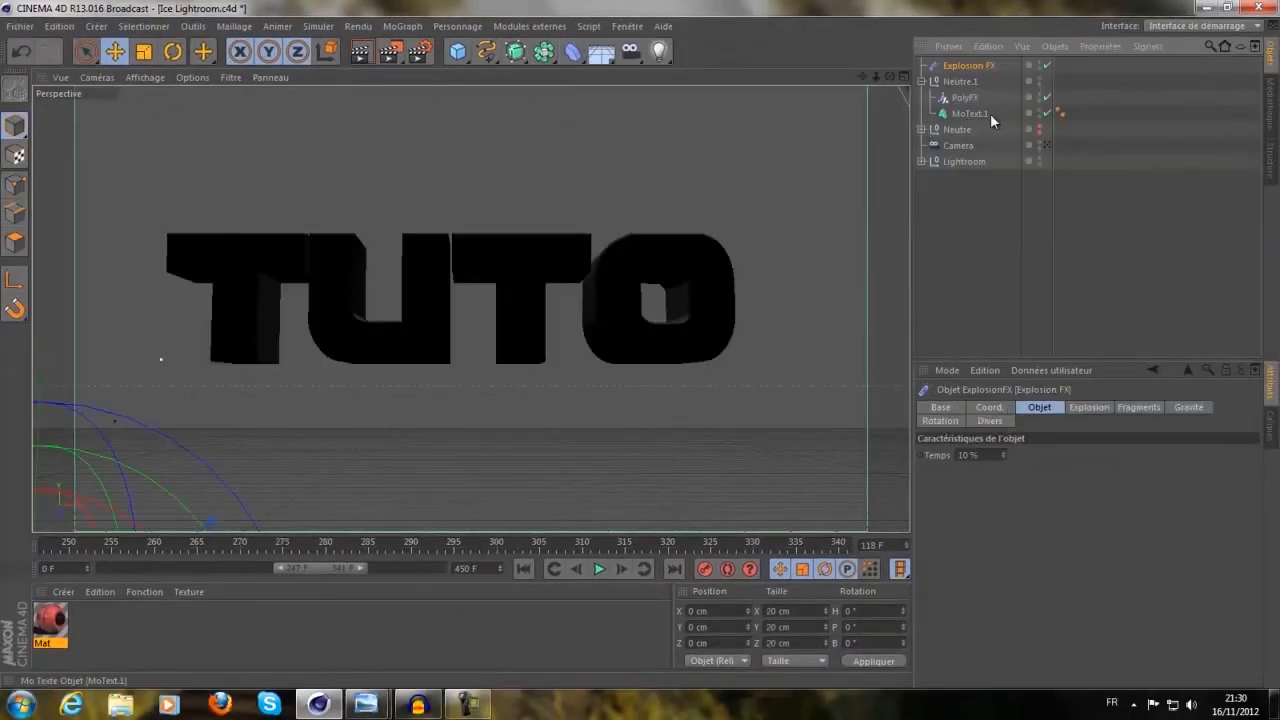
drag(977, 65, 980, 82)
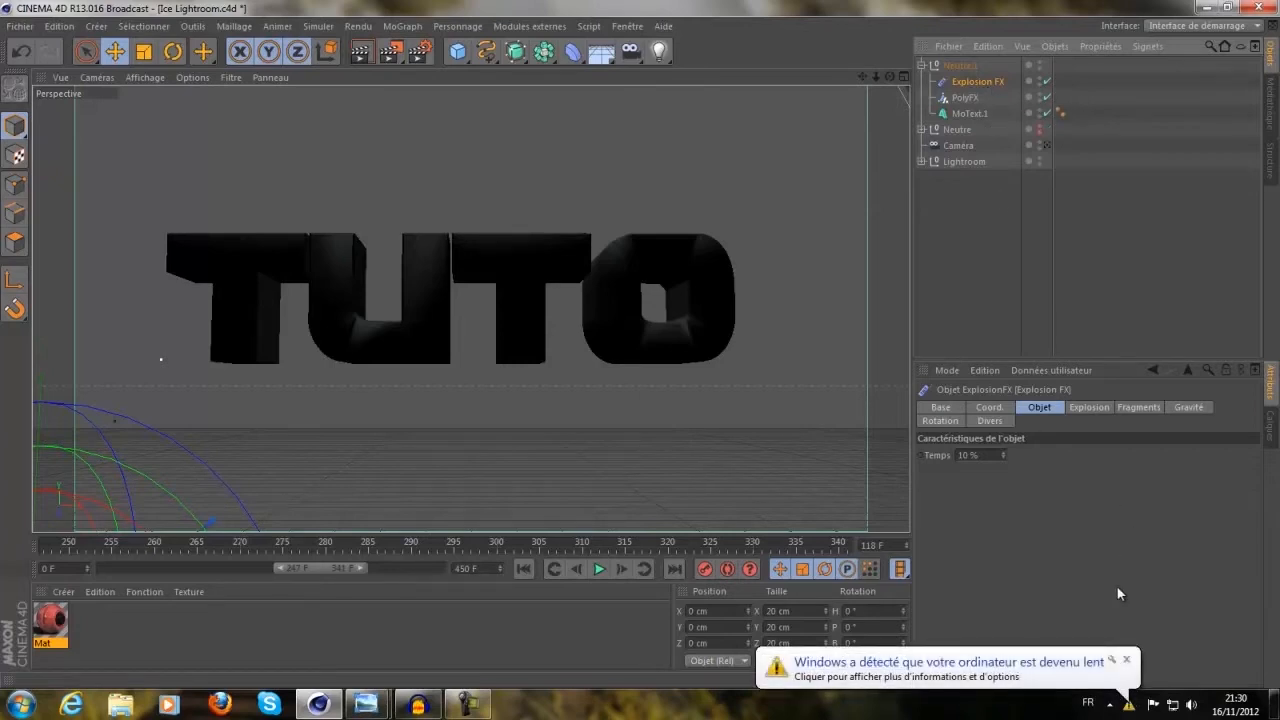
click(1126, 660)
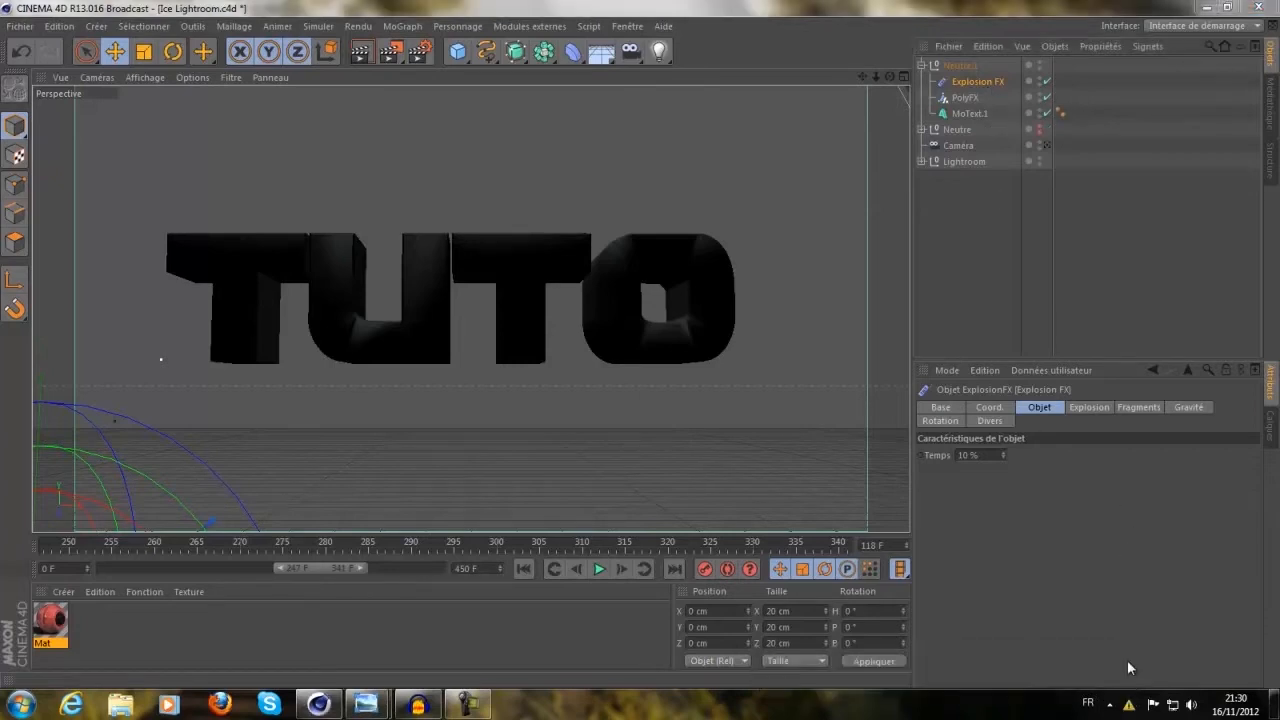
Create a second null object and nest the null holding the text, PolyFX and Explosion FX inside it
click(962, 66)
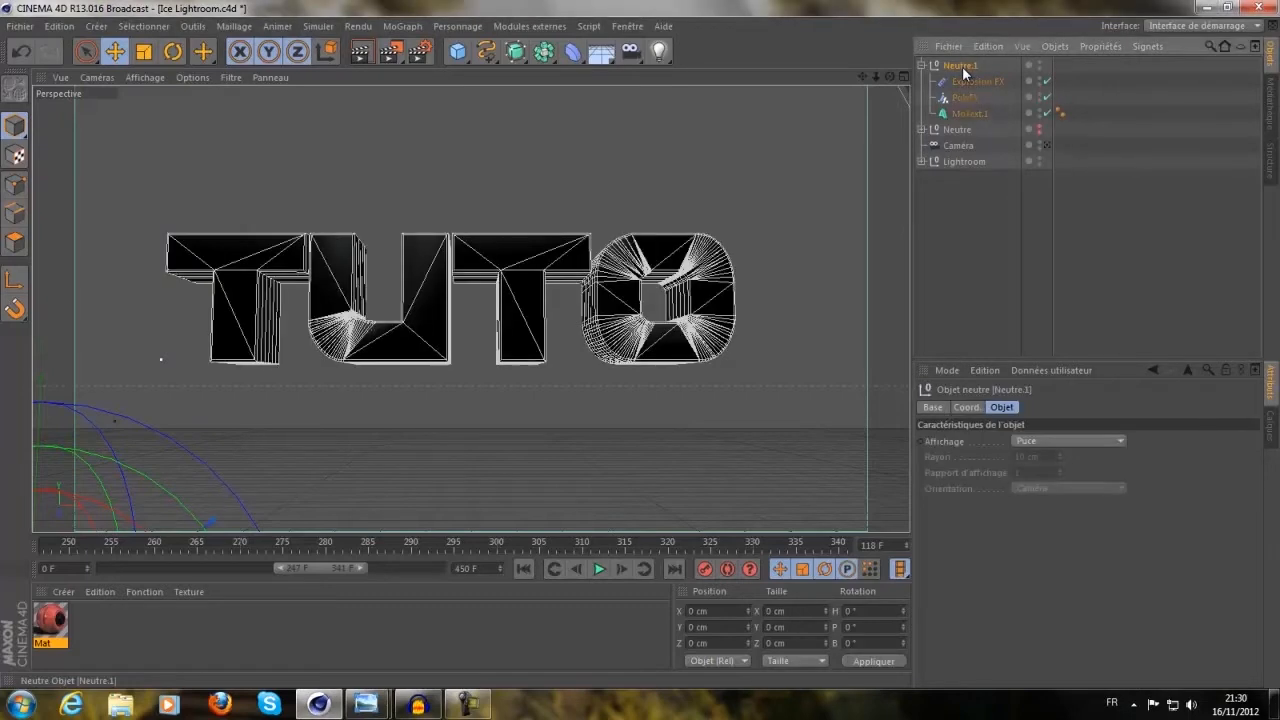
click(97, 26)
mouse_move(119, 49)
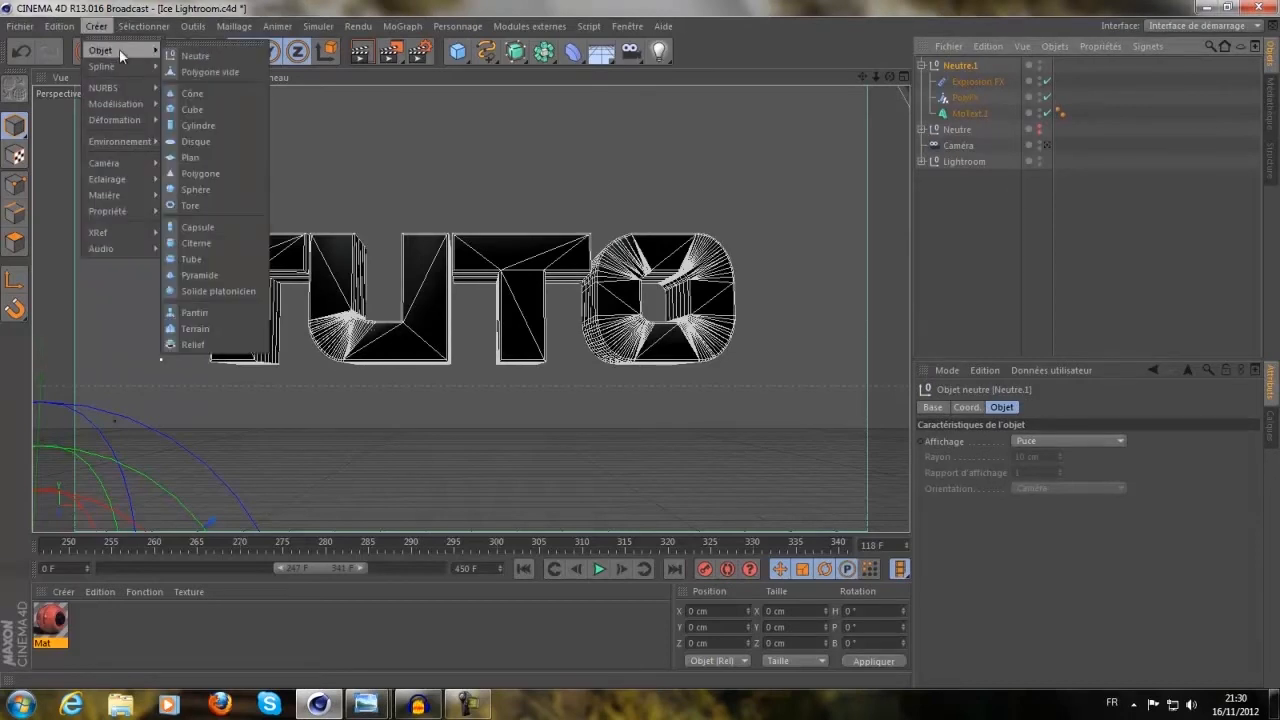
click(186, 57)
drag(965, 83, 968, 68)
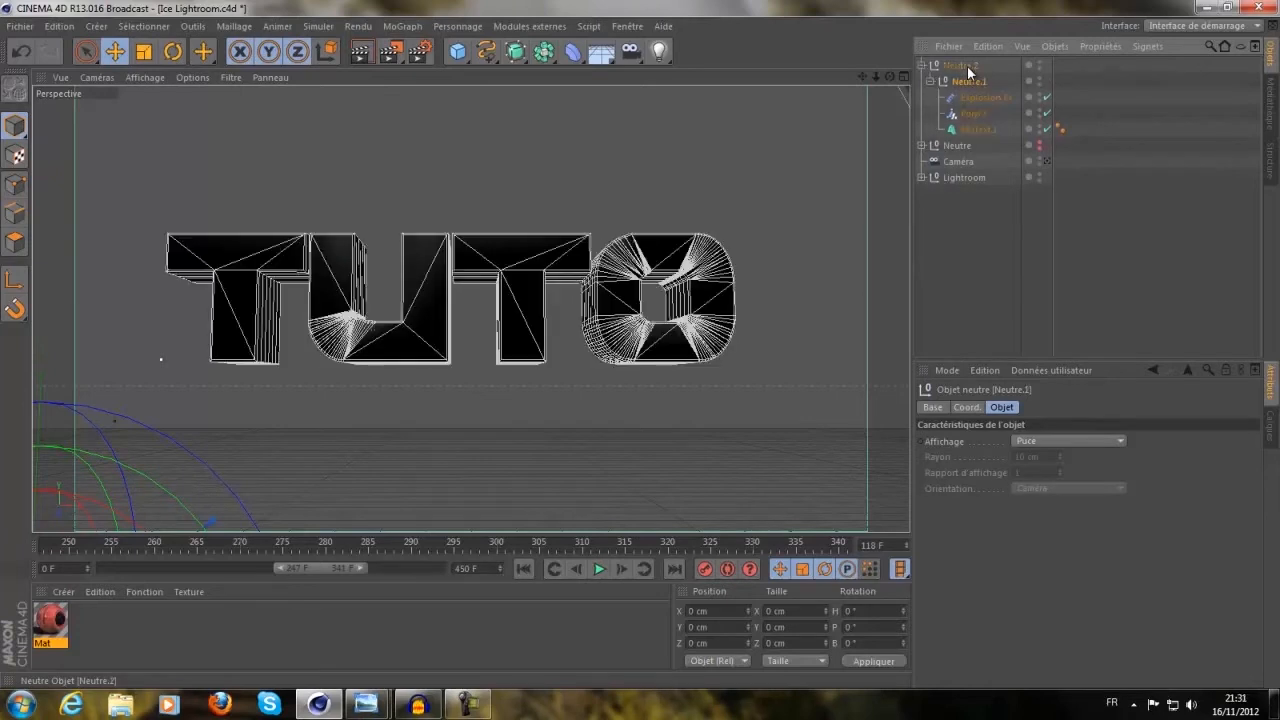
Add a MoGraph Randomisation effector to the scene for the outer null group
click(962, 65)
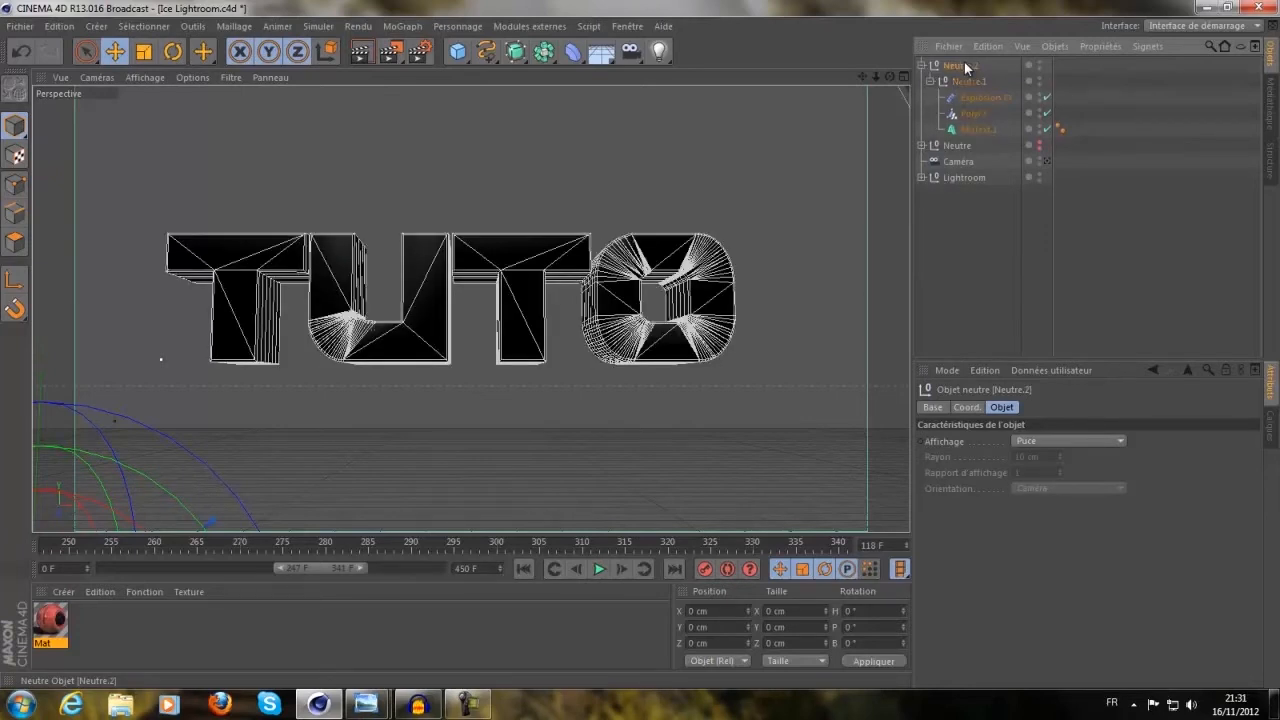
click(406, 26)
mouse_move(429, 52)
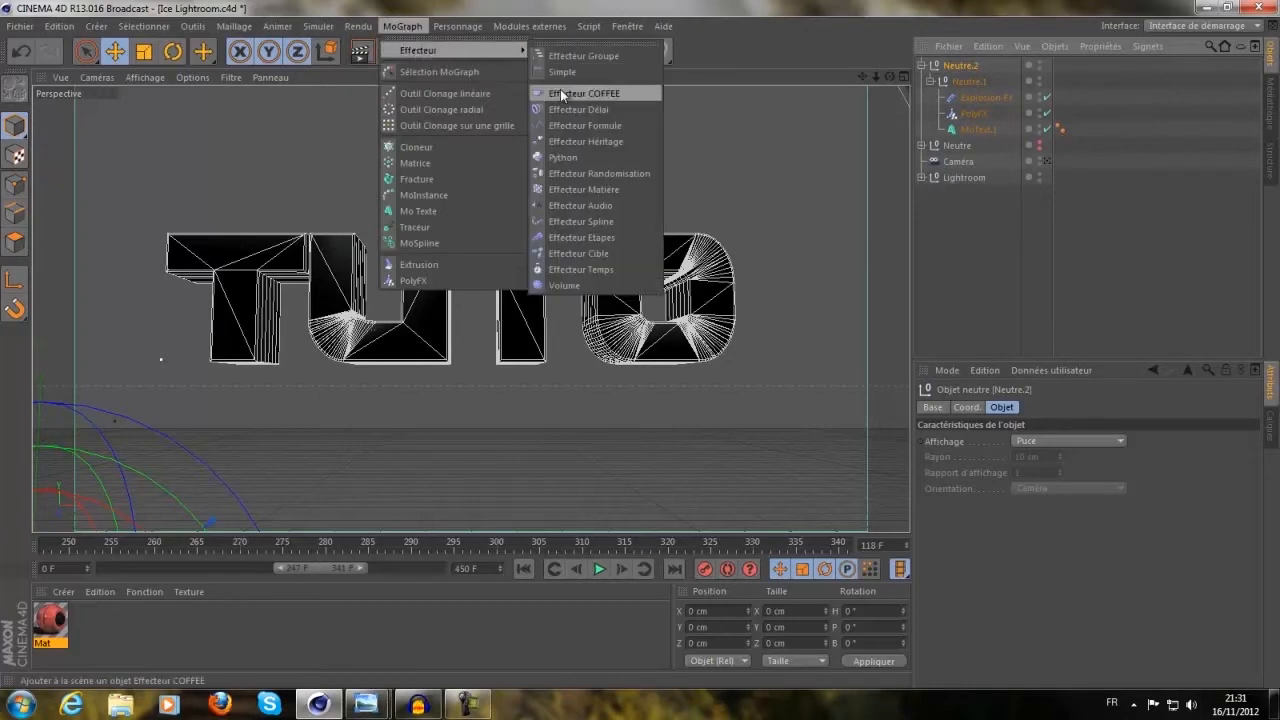
click(600, 173)
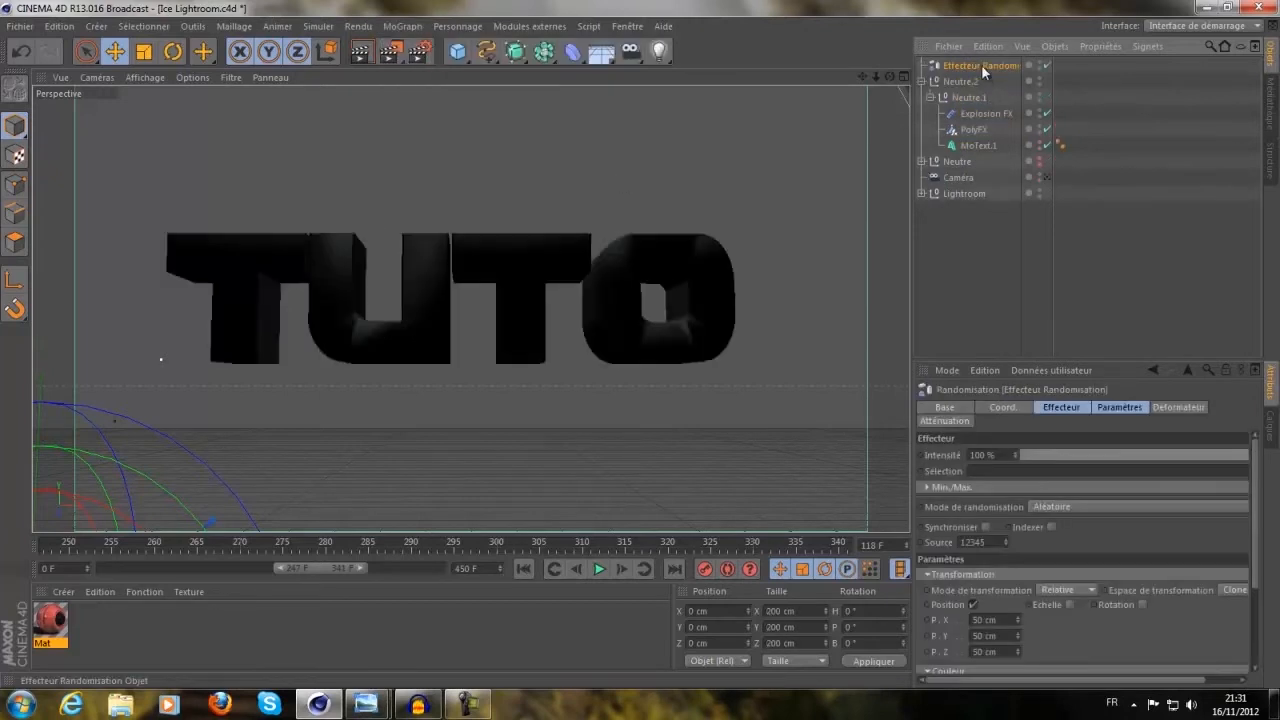
Place the Randomisation effector inside the Neutre.2 null above its child null and set the effector's intensity to 10 %
drag(979, 79, 979, 79)
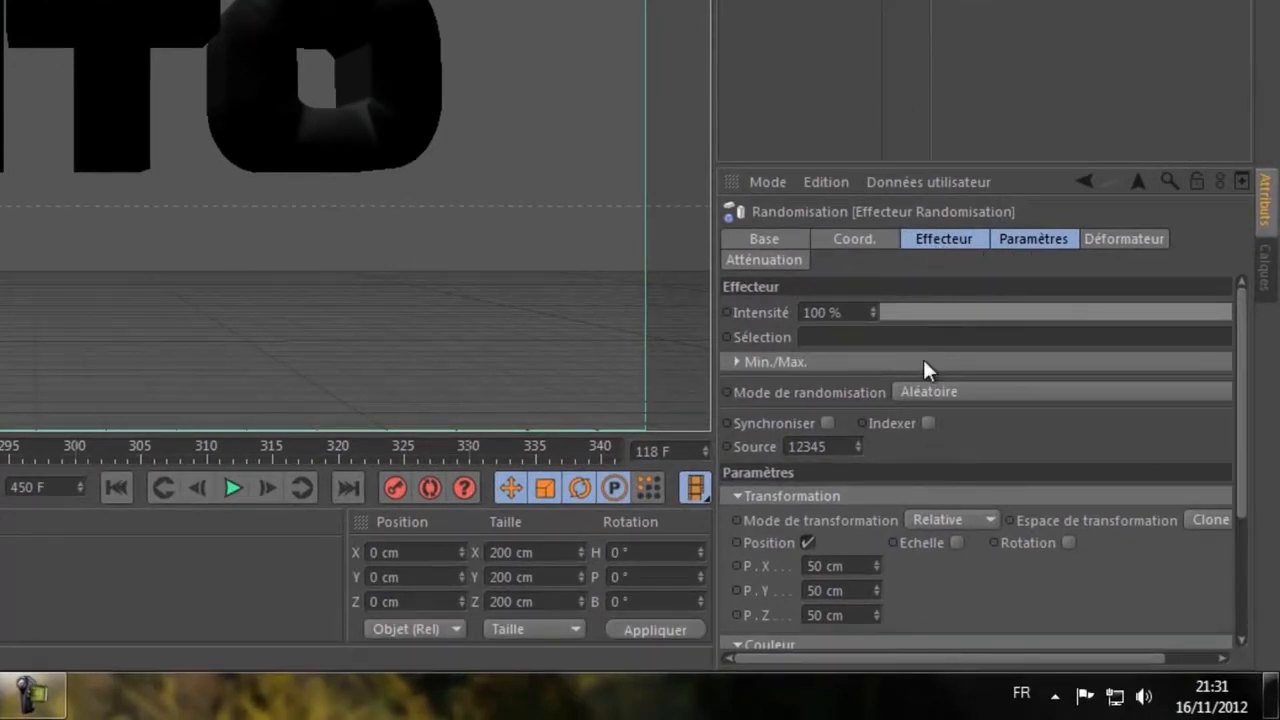
drag(903, 308, 916, 310)
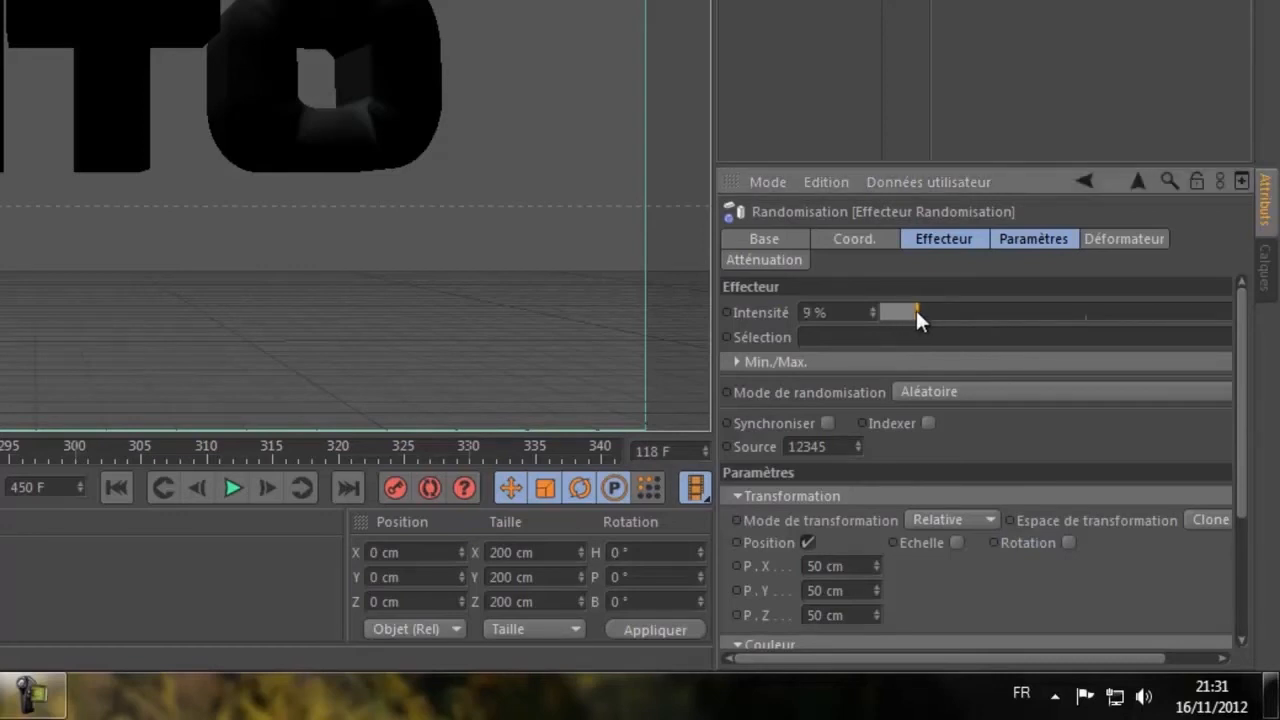
drag(919, 312, 922, 313)
Set the effector's randomisation mode to Gaussien and enable Synchroniser
click(934, 394)
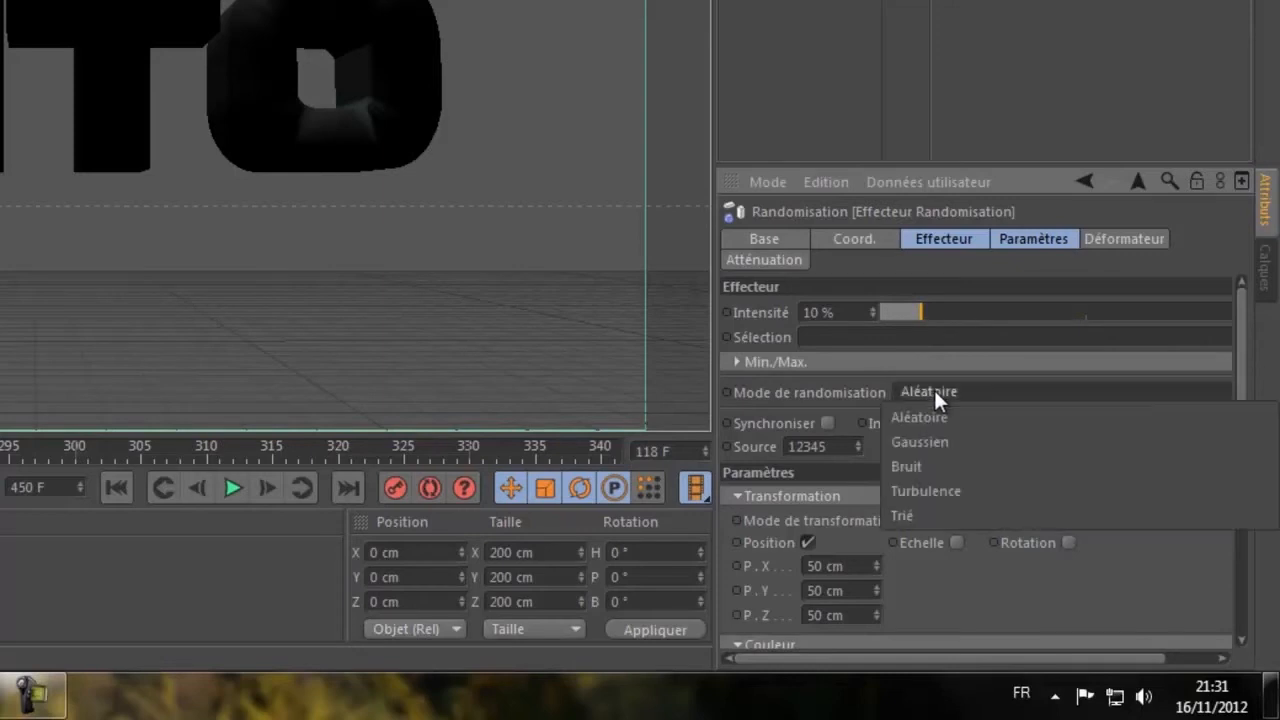
click(939, 443)
click(828, 423)
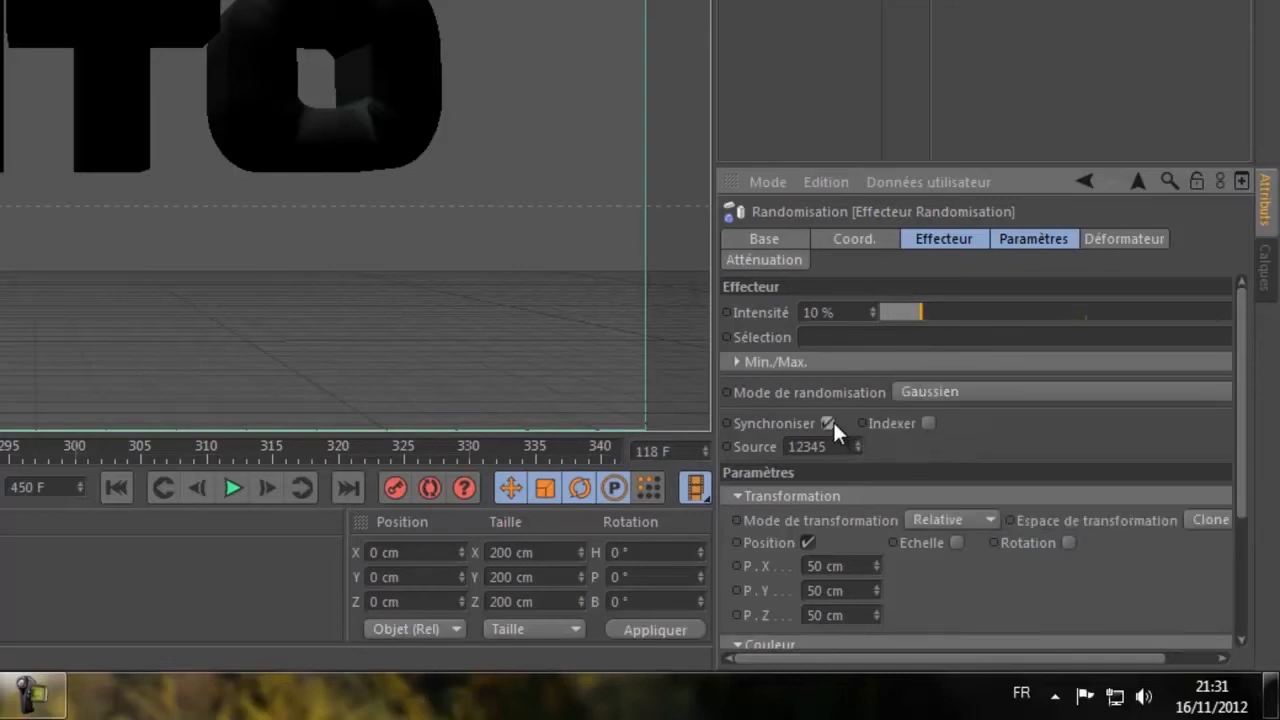
Set the Randomisation effector's deformation to Point and render the perspective view as a preview
click(1126, 240)
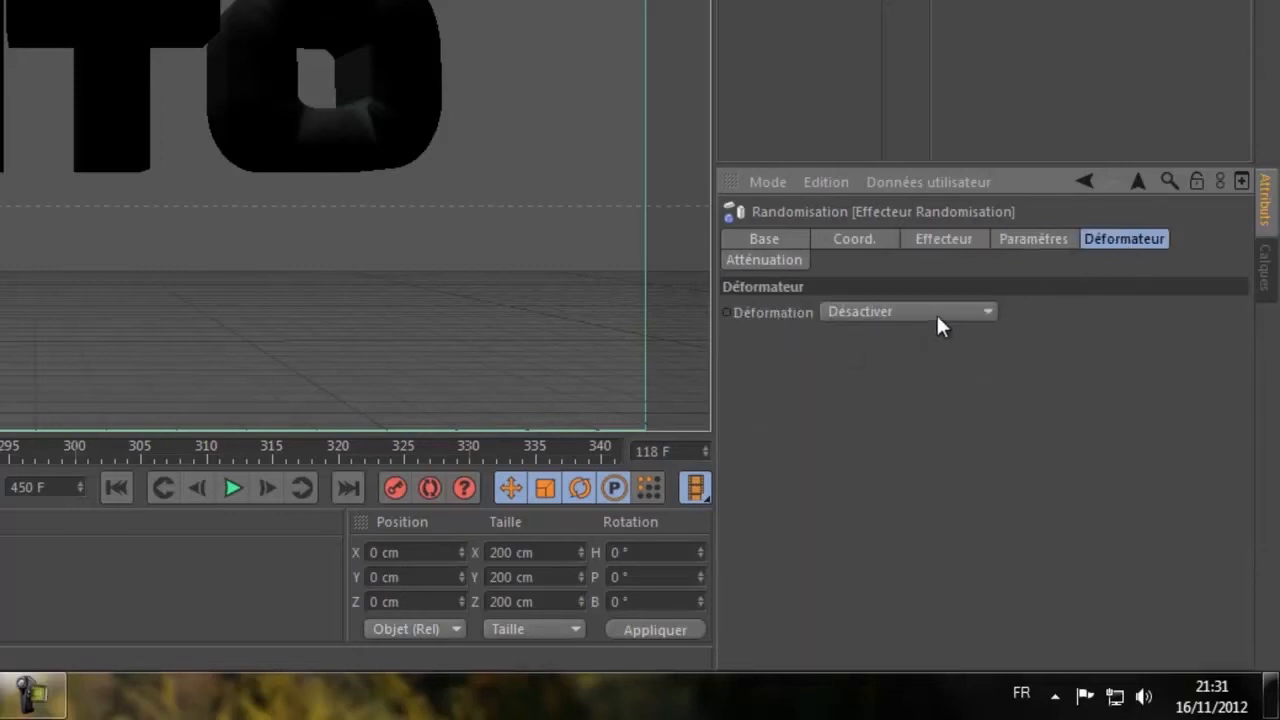
click(975, 312)
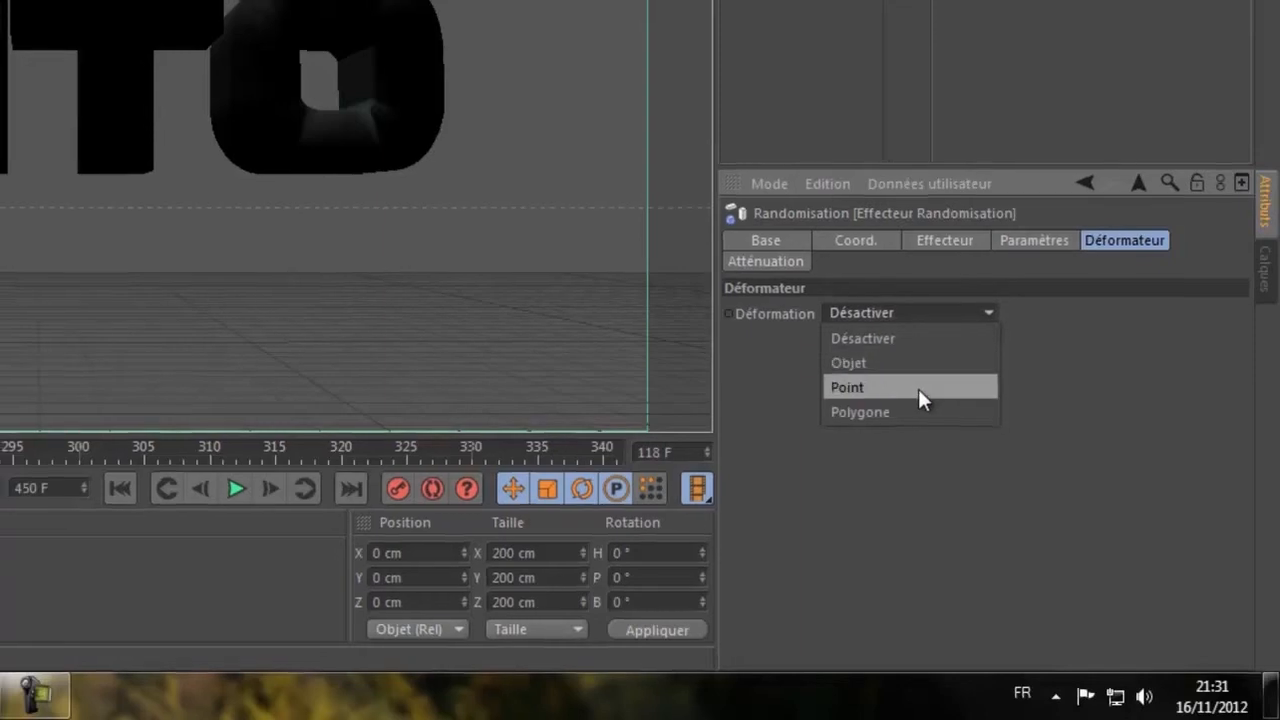
click(920, 394)
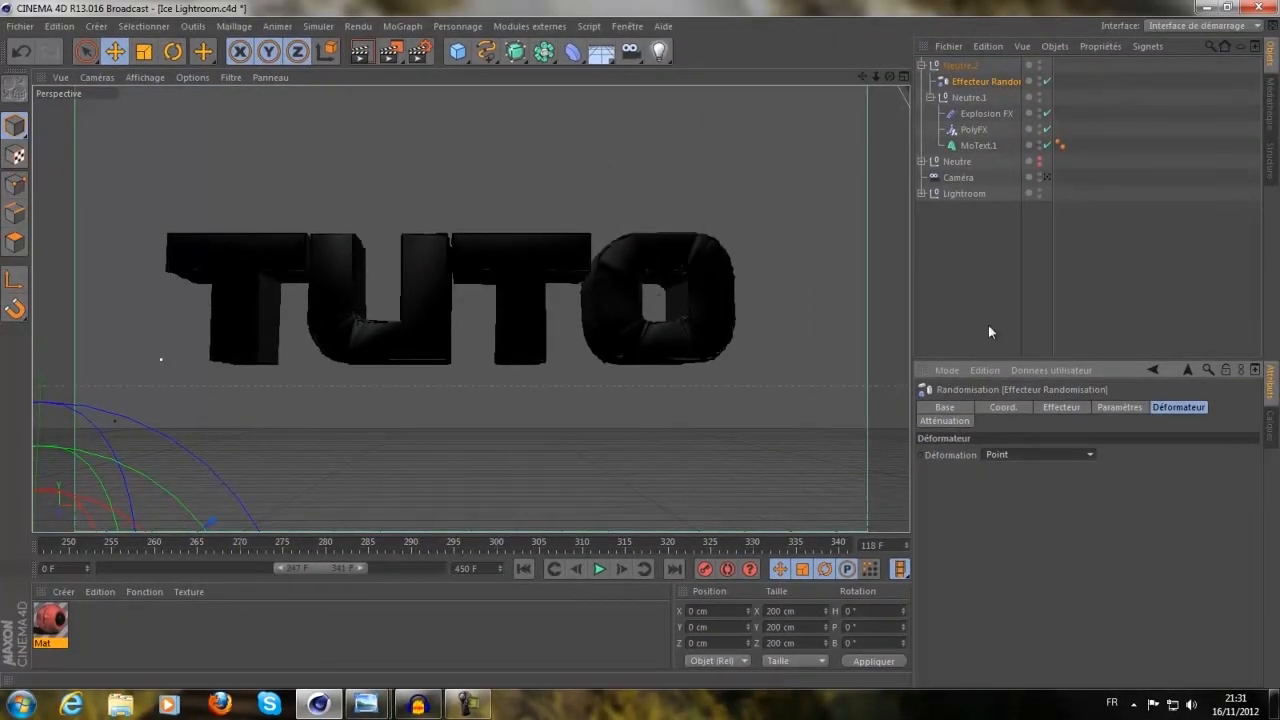
click(962, 268)
click(359, 55)
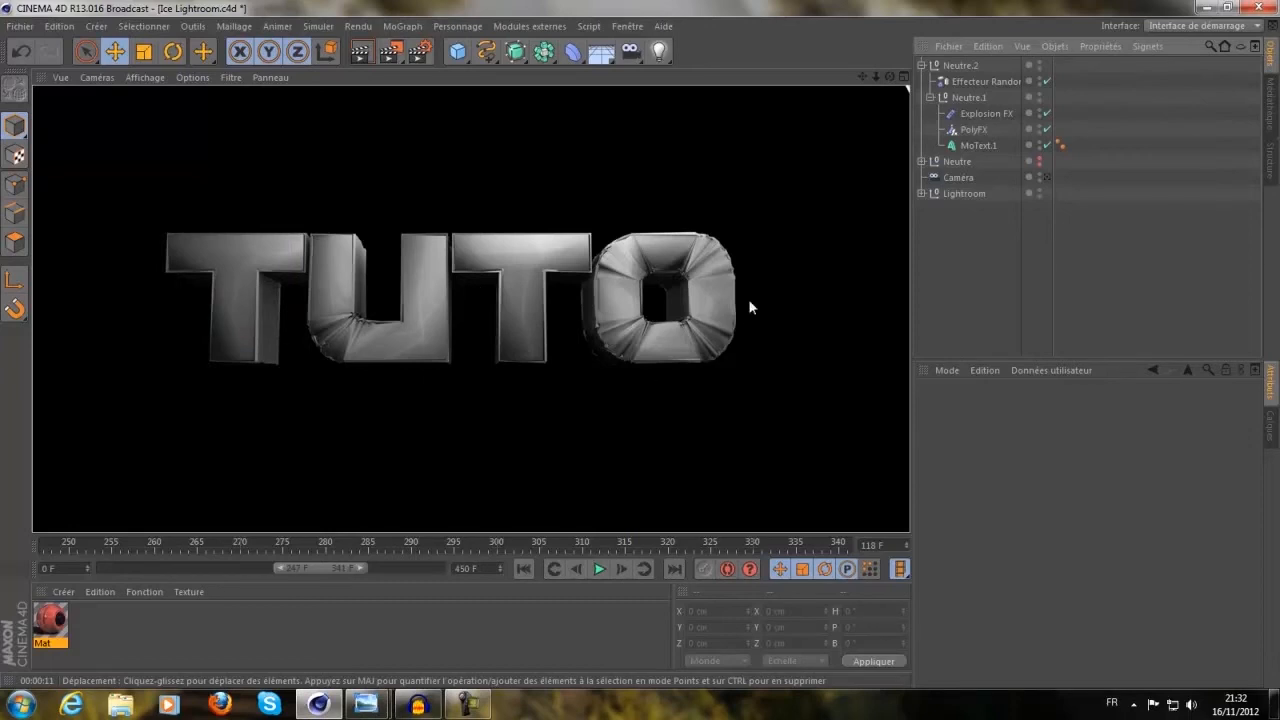
click(965, 279)
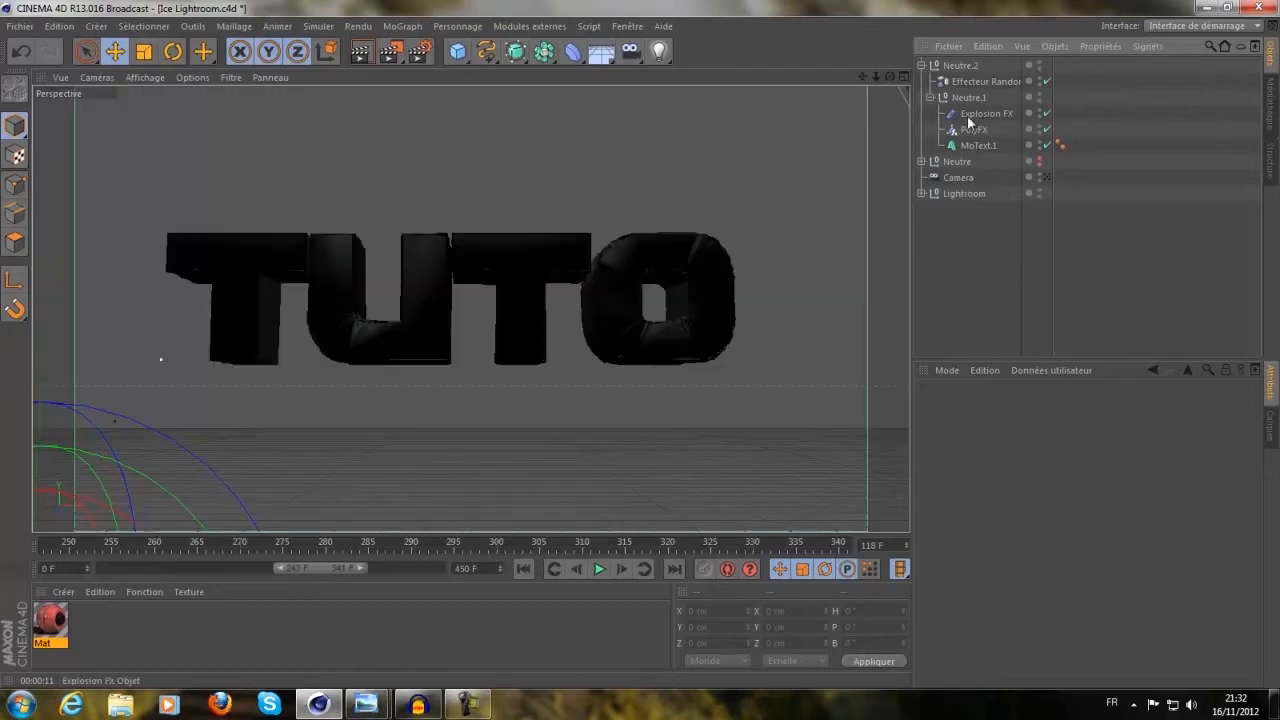
Create a third null object and nest the Neutre.2 group inside it
click(960, 66)
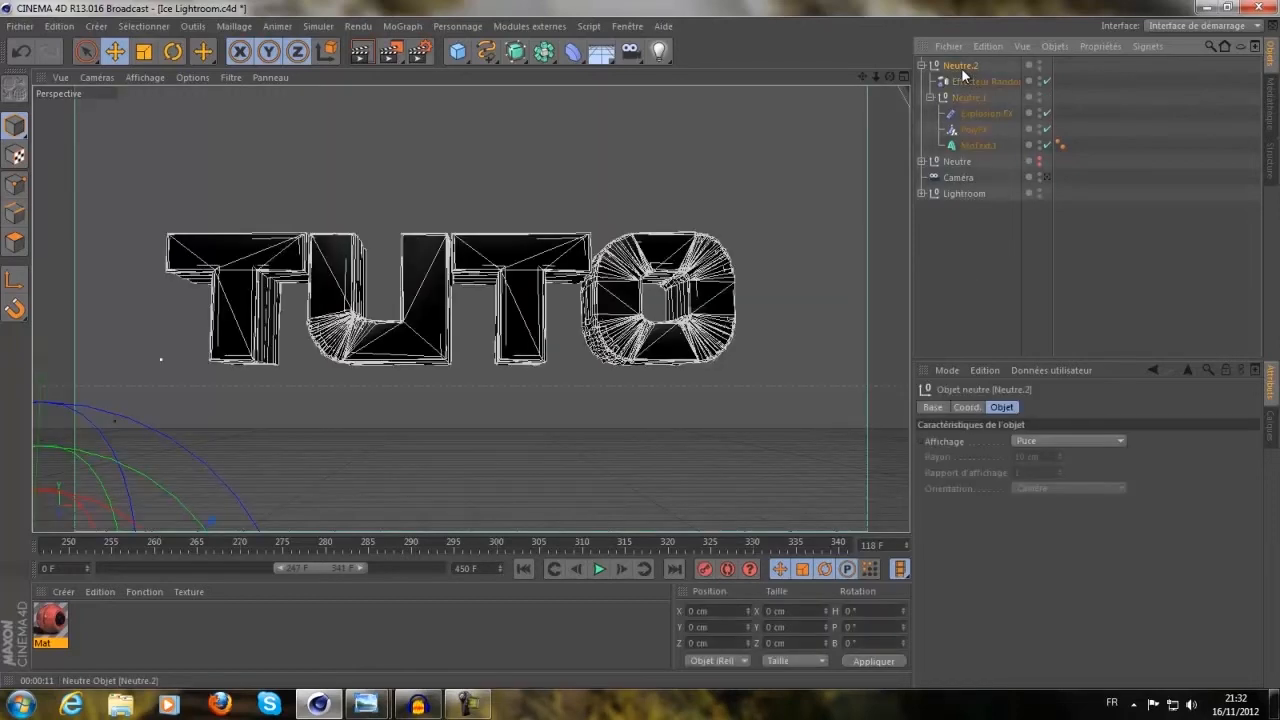
click(96, 26)
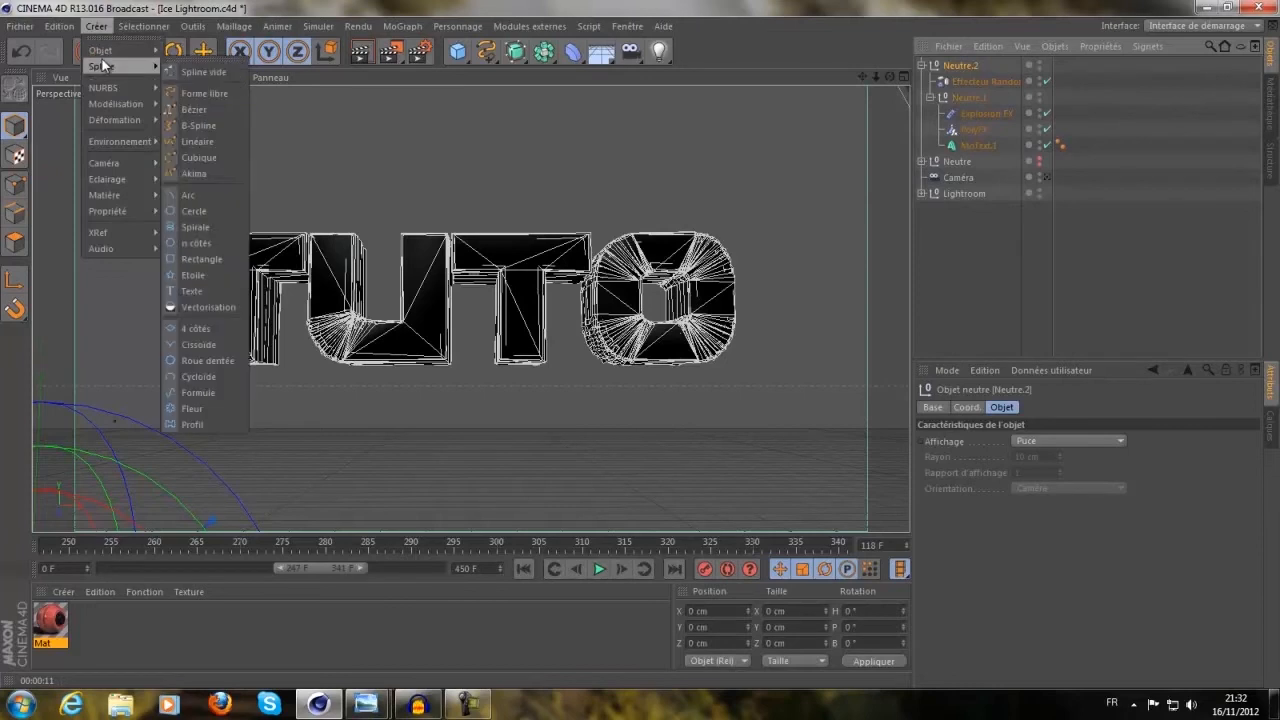
click(195, 52)
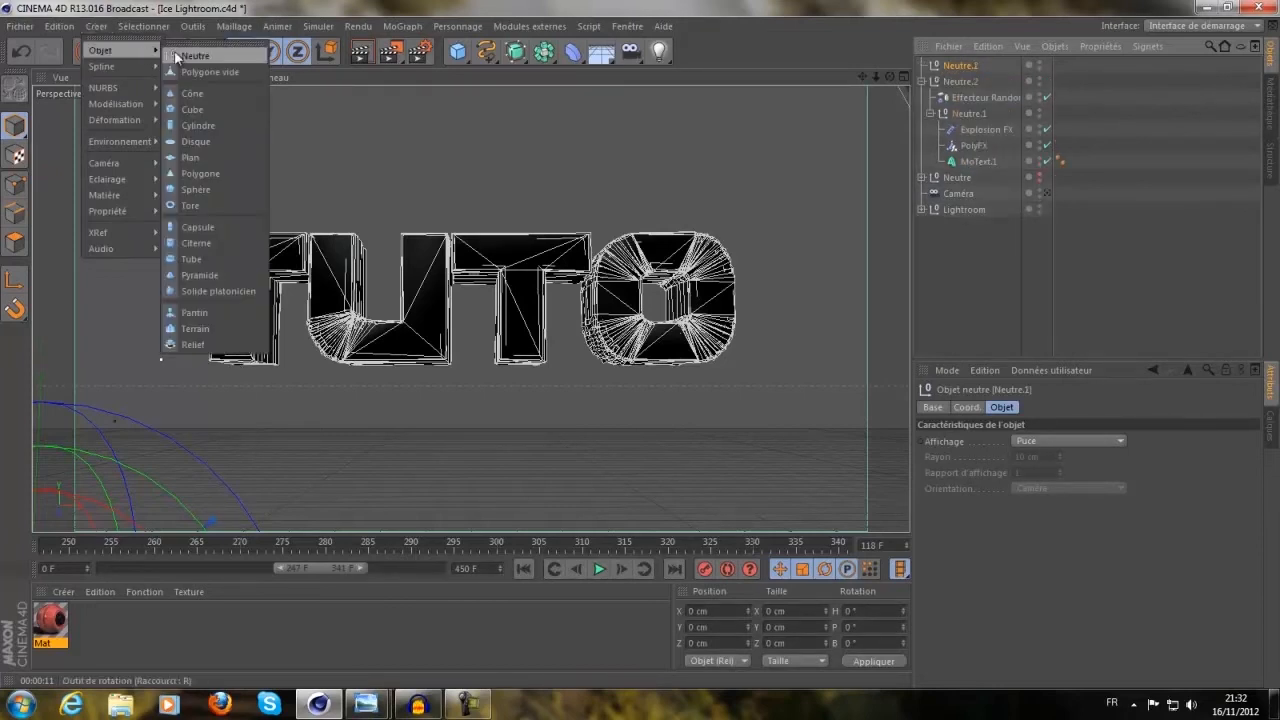
drag(965, 82, 977, 66)
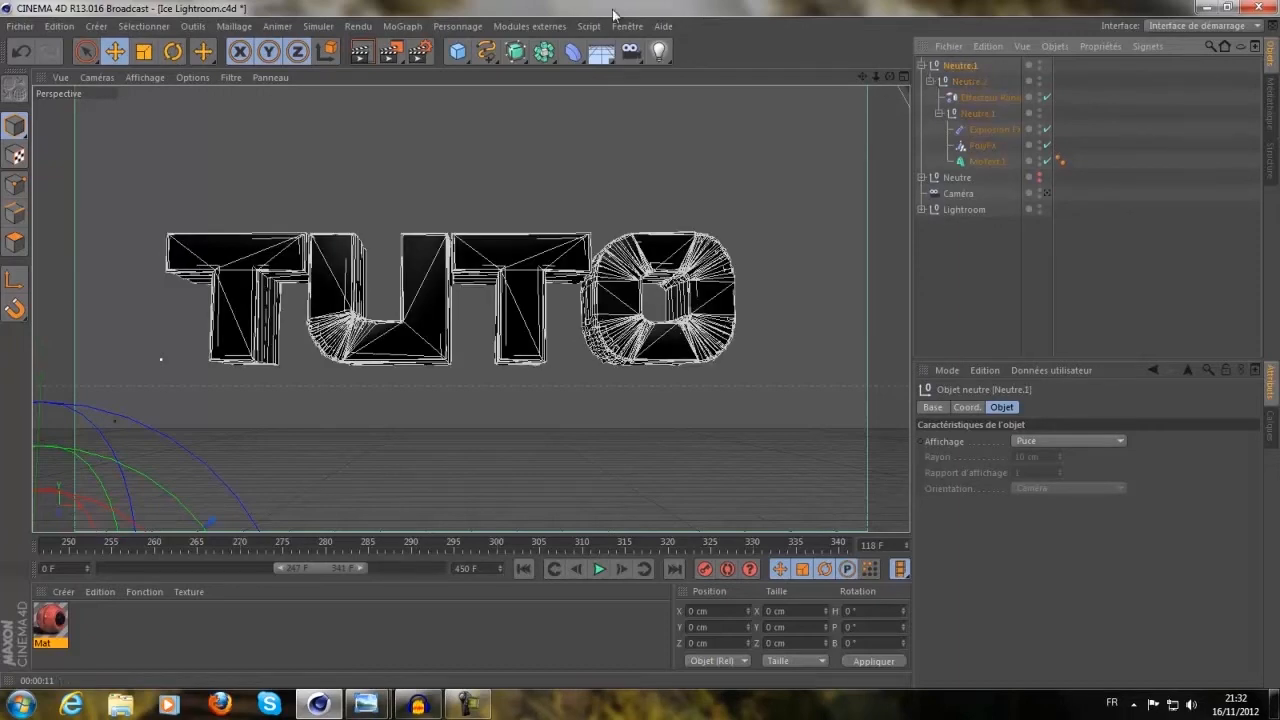
Add a second MoGraph Randomisation effector to the scene
click(403, 27)
mouse_move(420, 49)
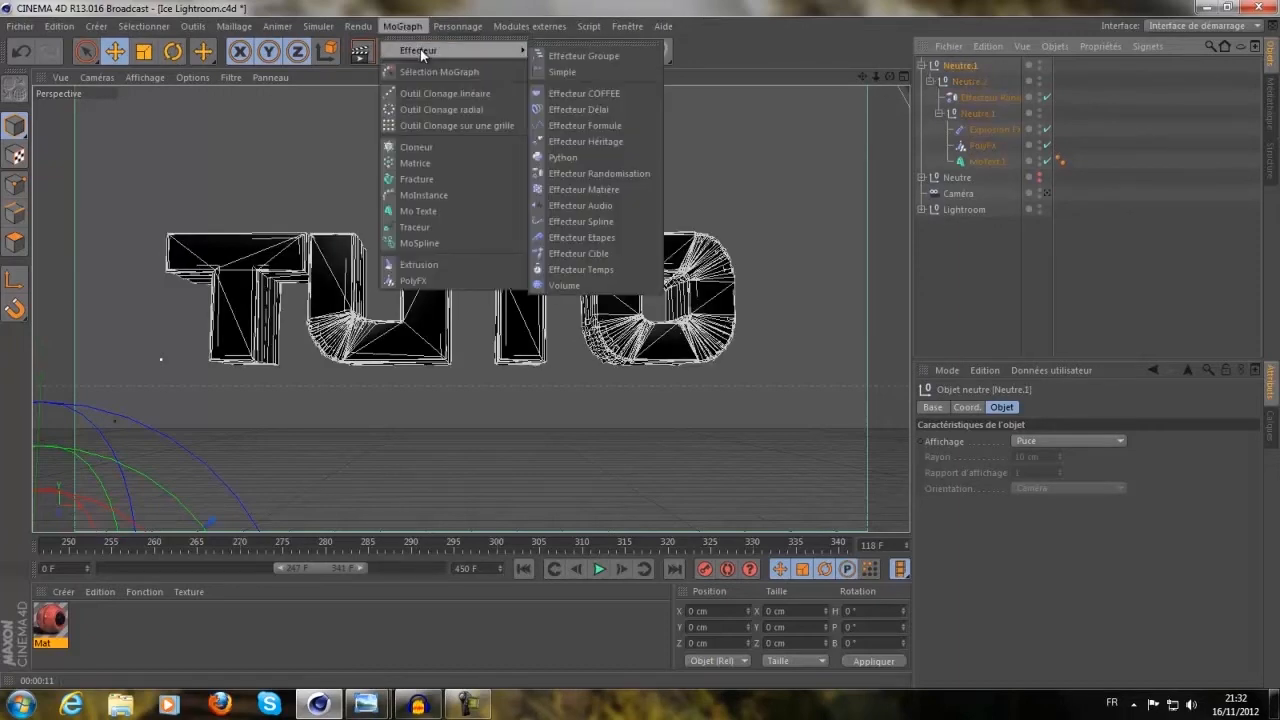
click(600, 173)
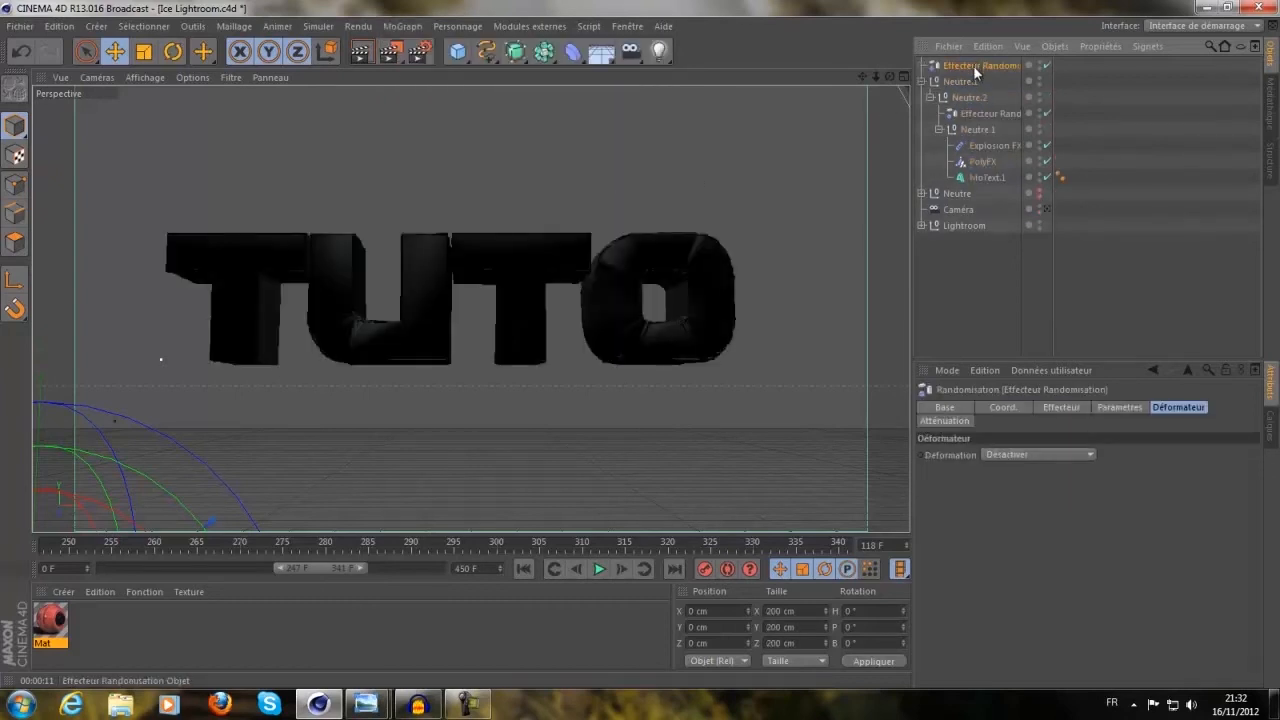
Place the second Randomisation effector inside the outermost null above Neutre.2 and set its intensity to 6 %
drag(973, 84, 973, 85)
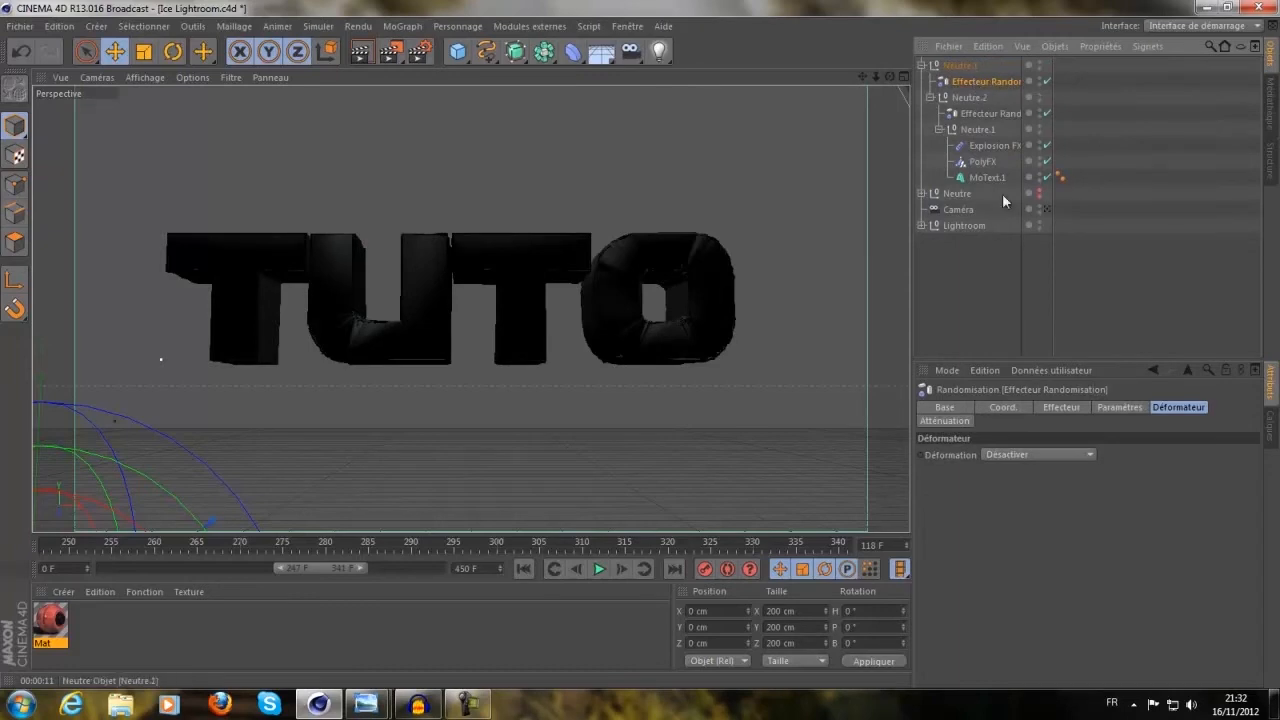
click(1073, 409)
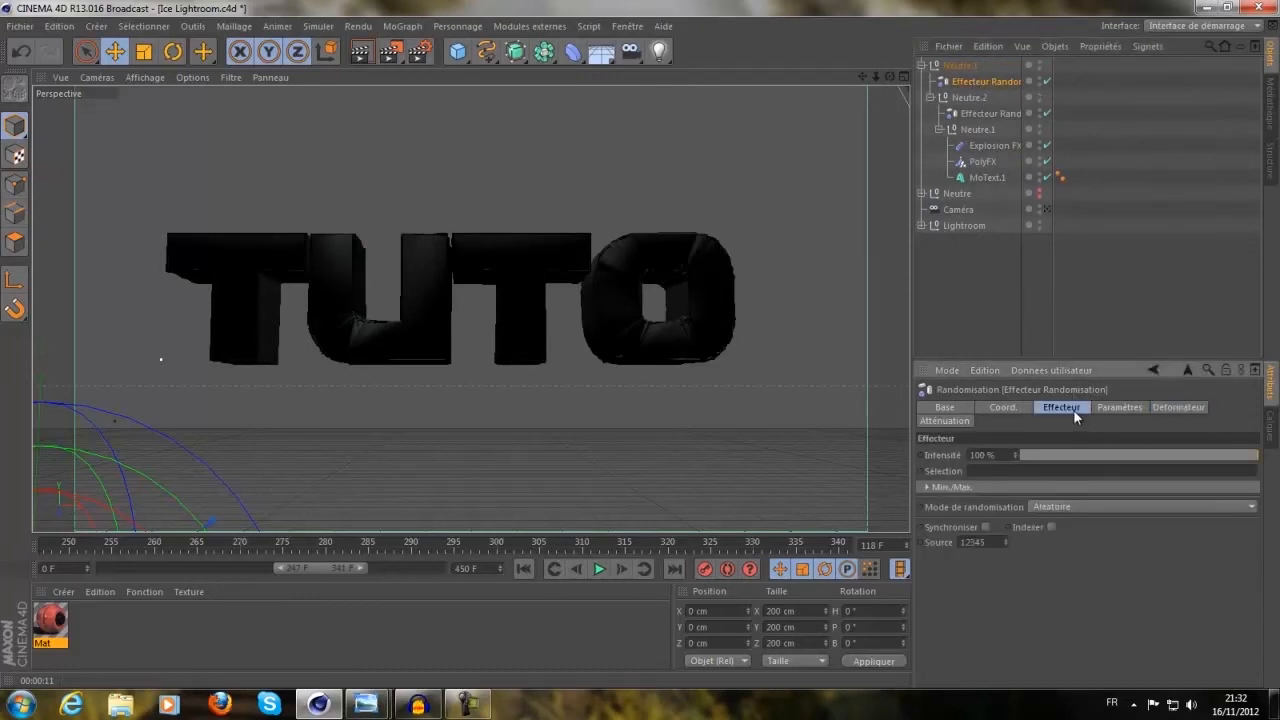
click(1033, 456)
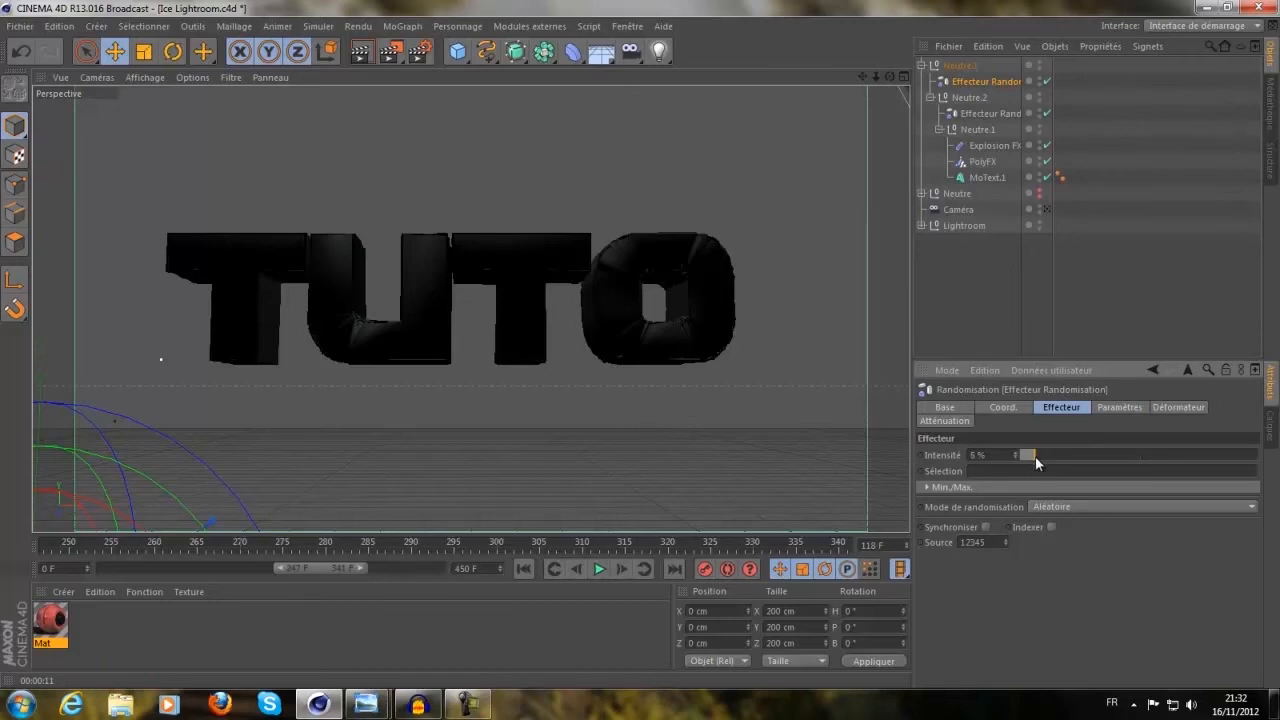
Assign the outer Randomisation effector to the PolyFX object's list of effectors and render the perspective view as a preview
click(984, 162)
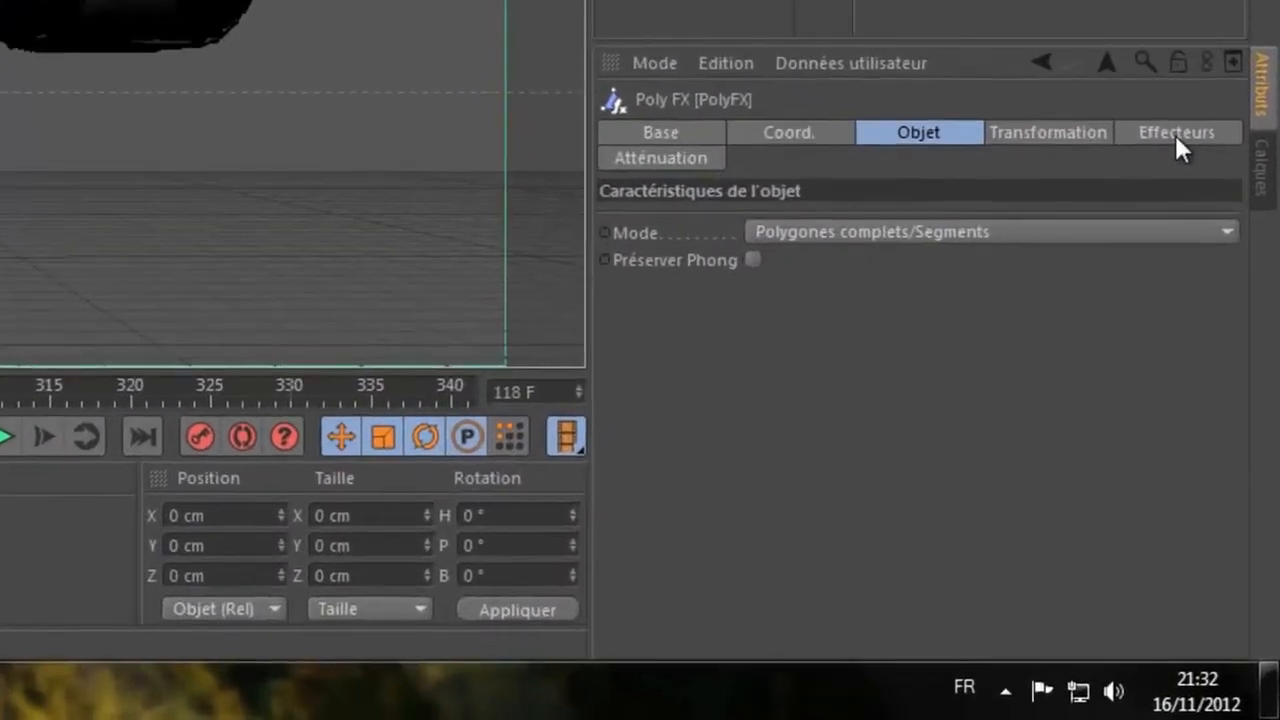
click(1176, 134)
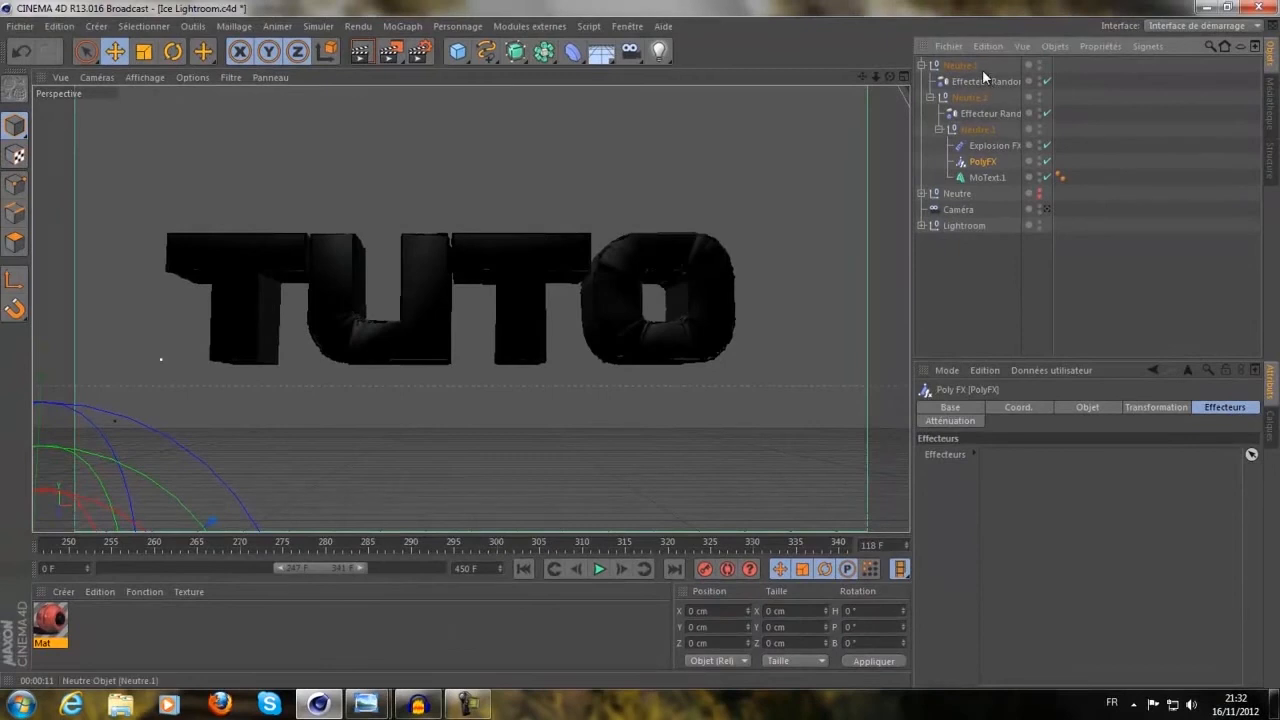
click(983, 84)
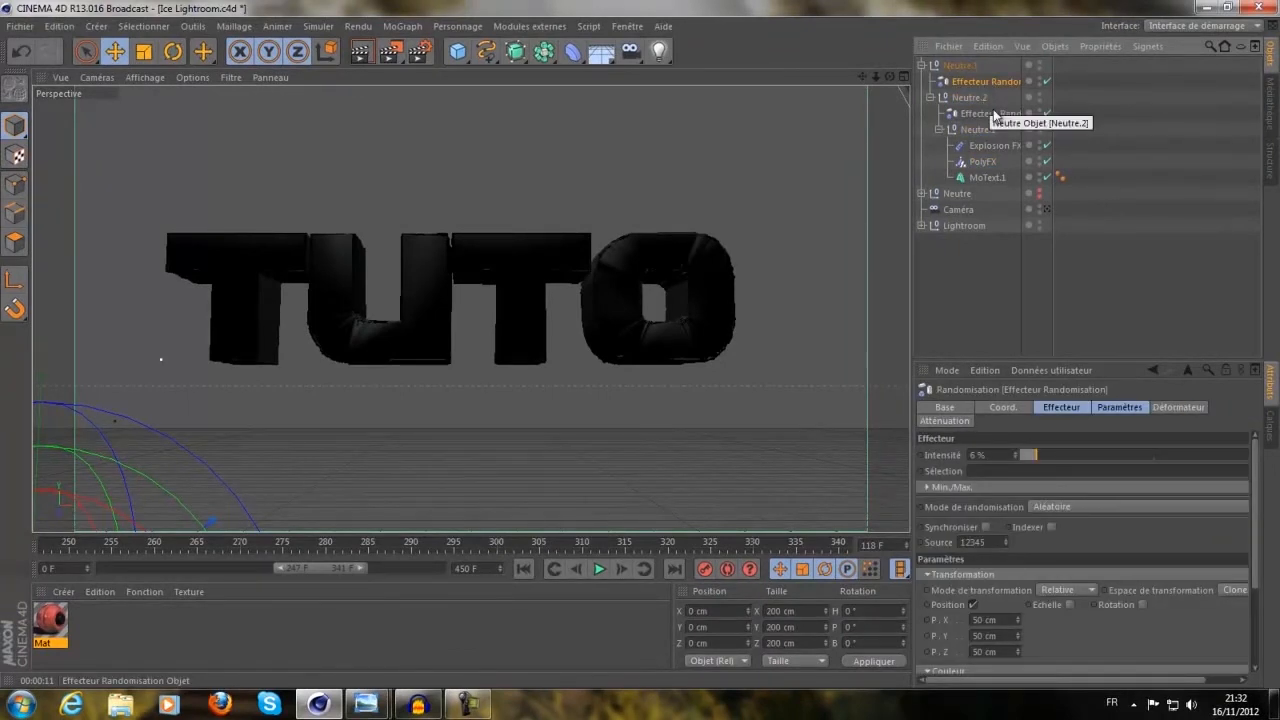
click(980, 163)
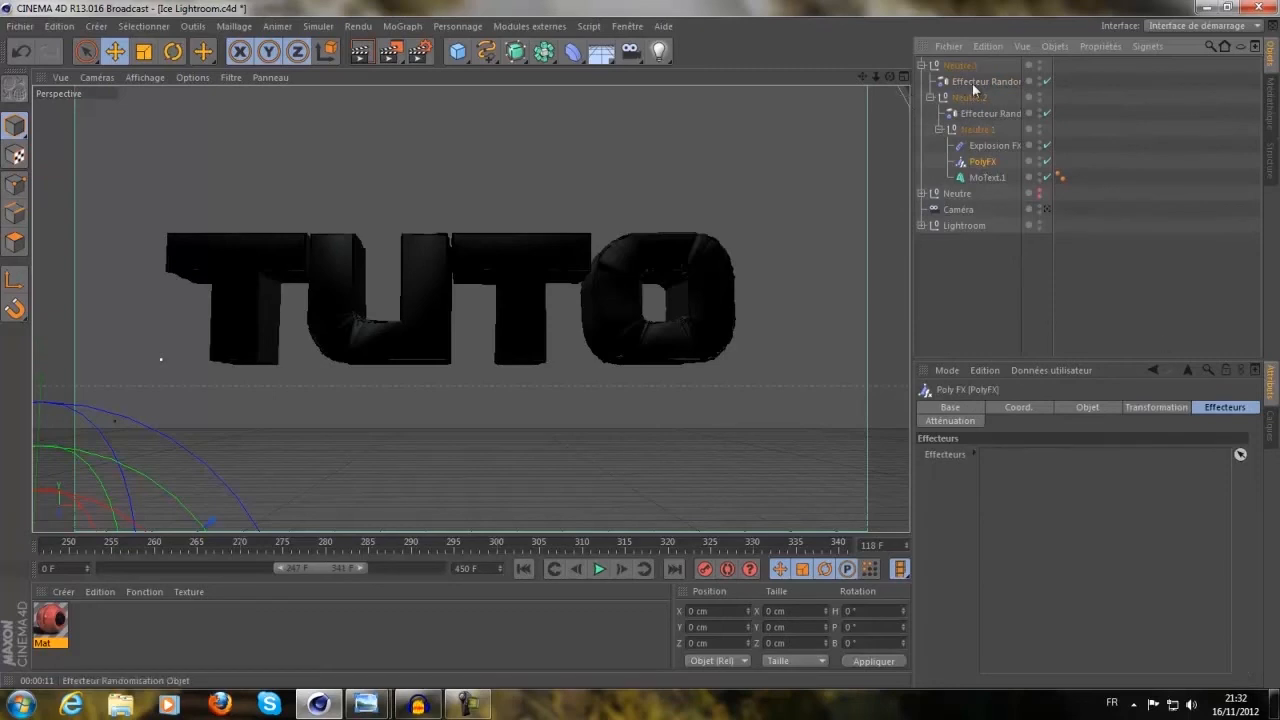
drag(981, 78, 981, 84)
drag(1011, 168, 1037, 500)
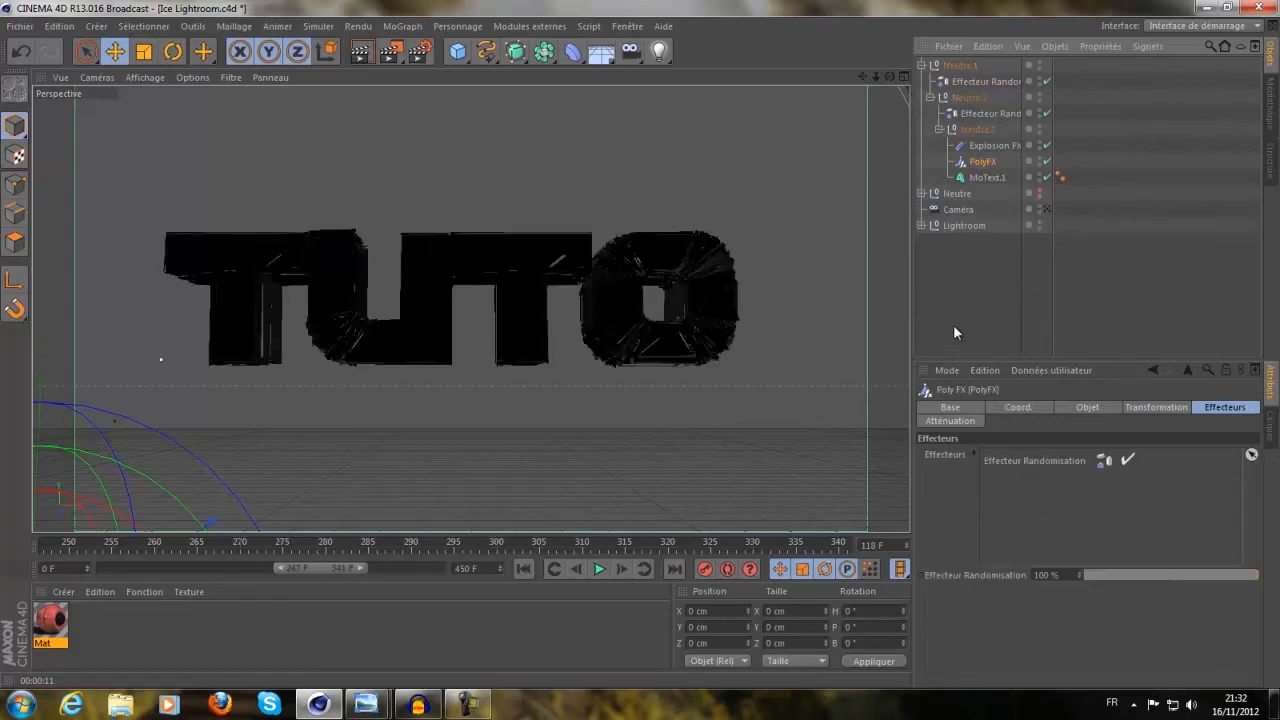
click(365, 57)
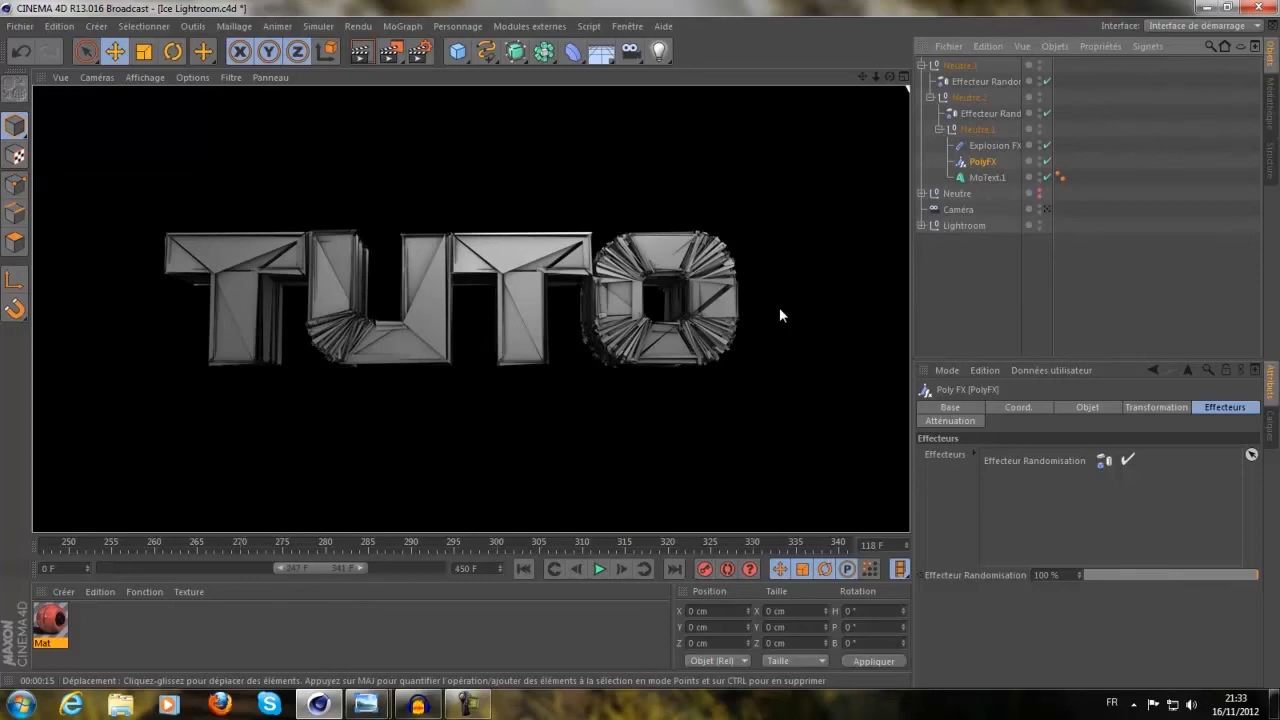
click(962, 270)
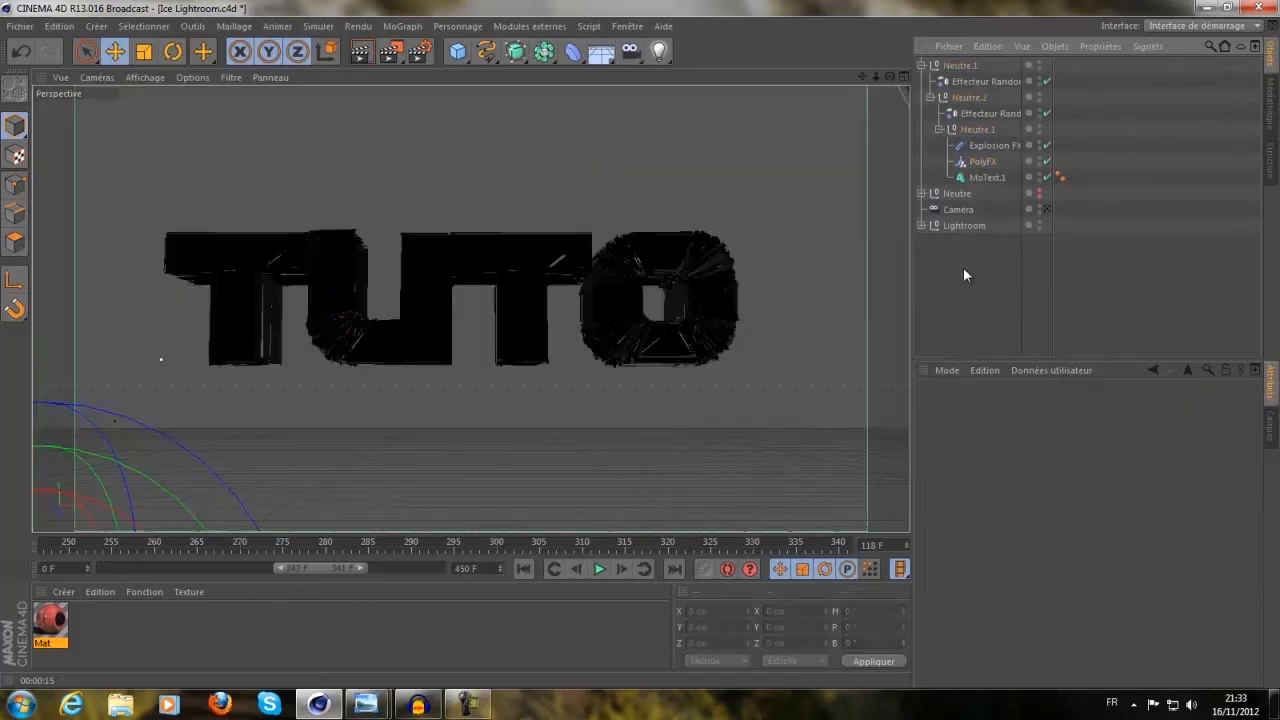
Set the outer Randomisation effector's intensity to 7 % and render the view to check the text
click(992, 119)
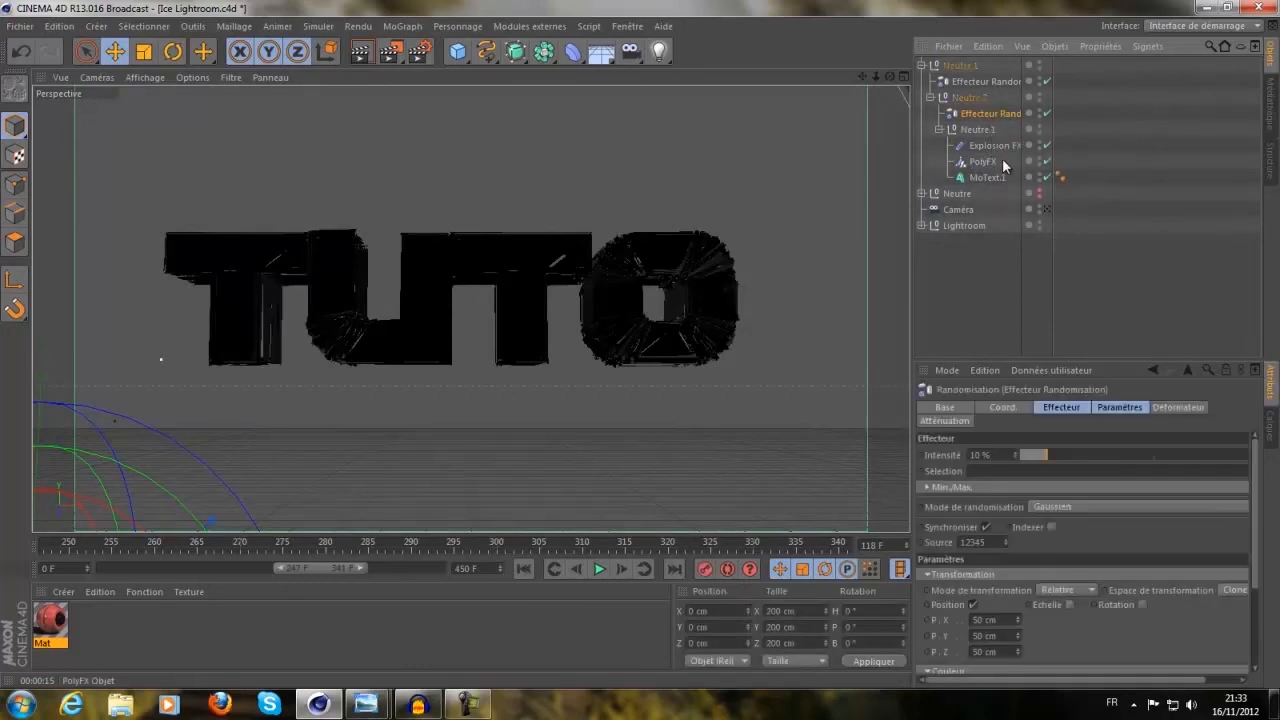
click(1050, 456)
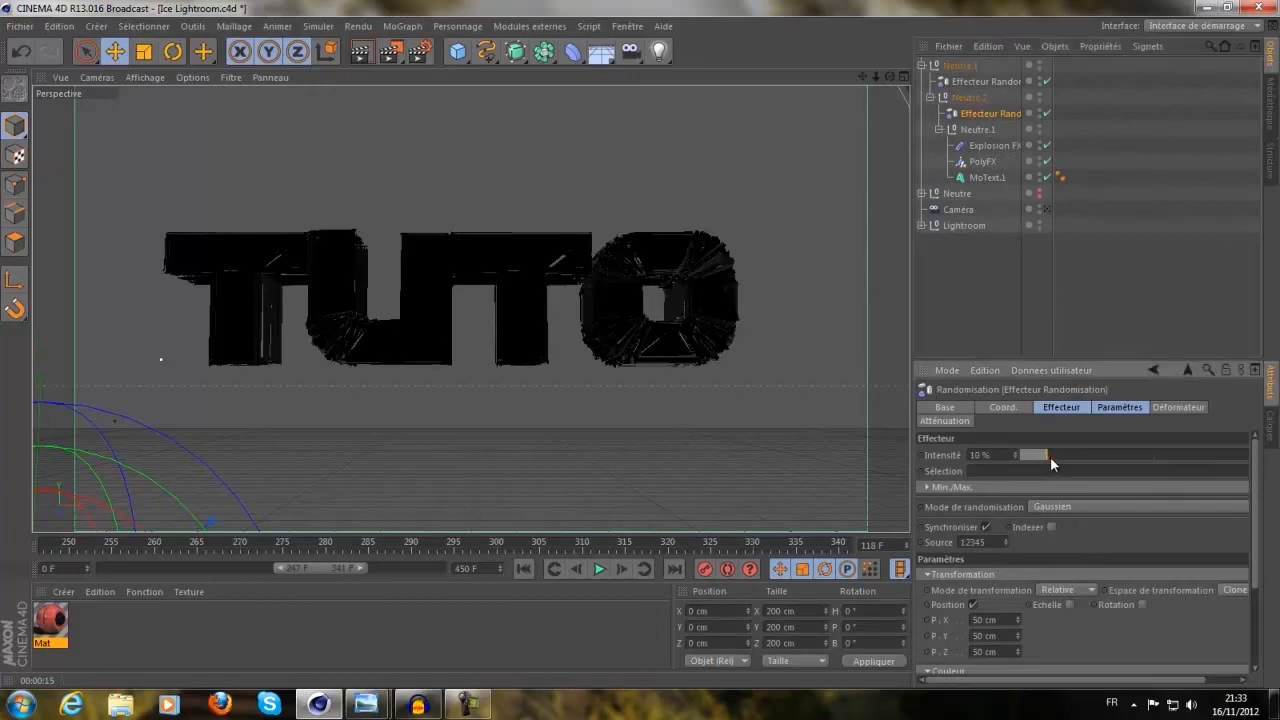
mouse_move(1053, 456)
mouse_down()
mouse_move(1066, 456)
mouse_move(1038, 456)
mouse_up()
click(1000, 85)
click(360, 53)
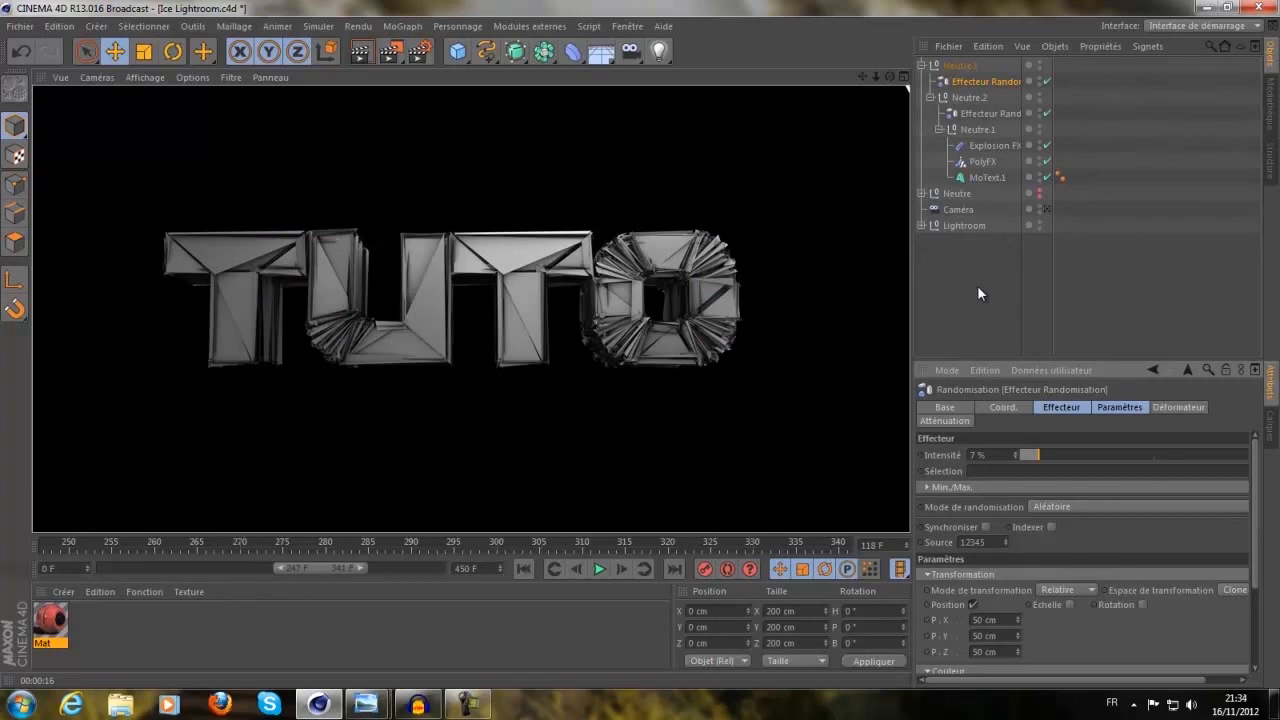
click(977, 285)
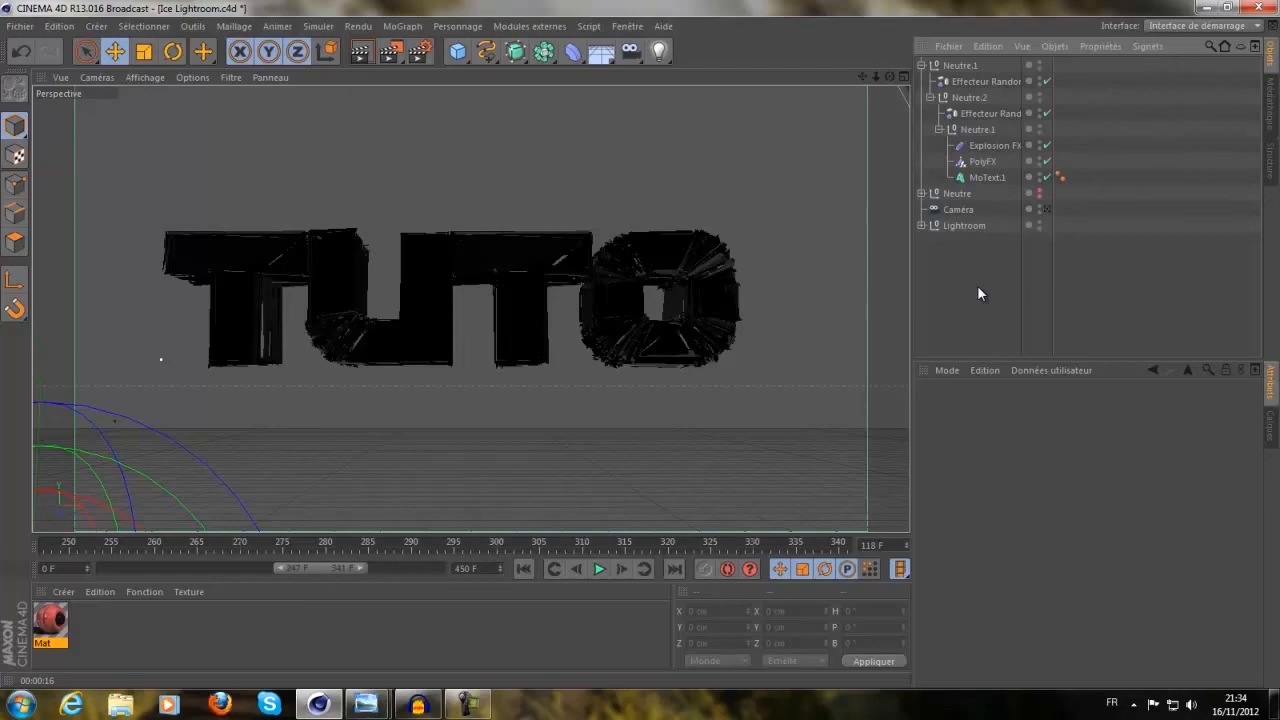
click(466, 704)
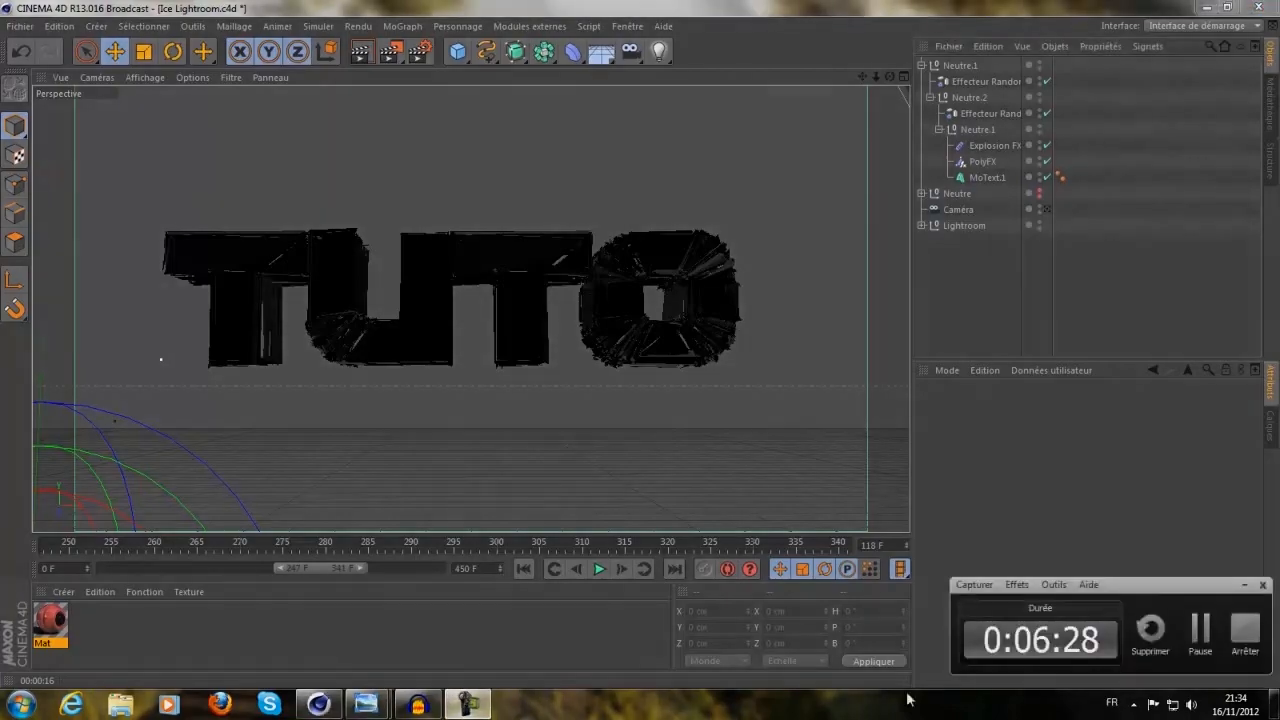